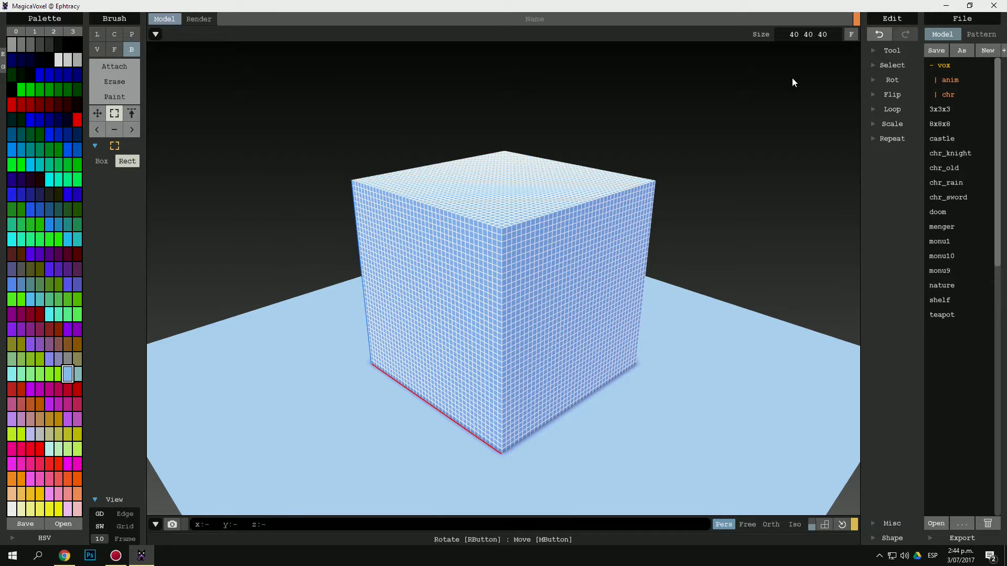
# - Clear all voxels from the 40 40 40 model volume and hide the ground plane
pyautogui.click(886, 51)
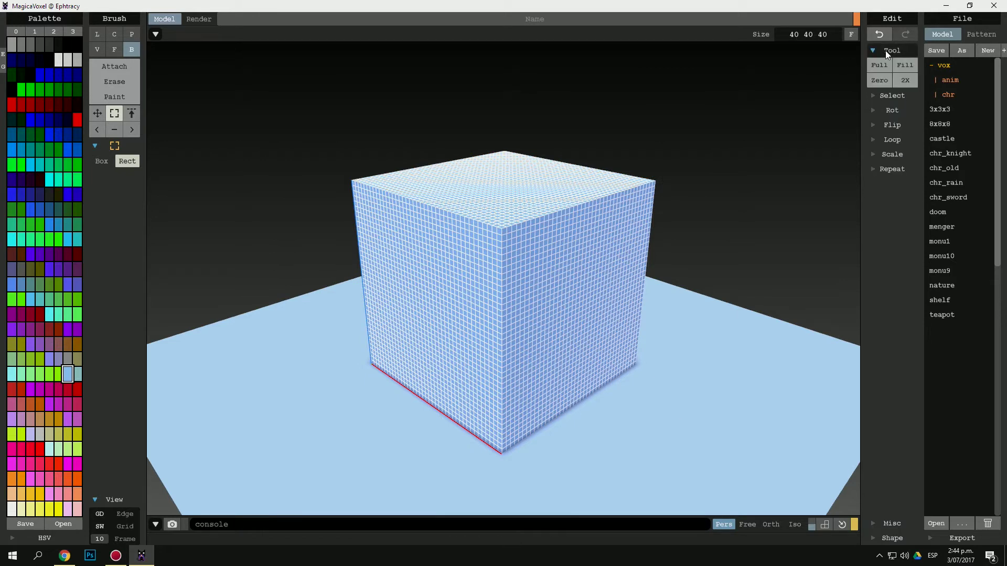
pyautogui.click(879, 80)
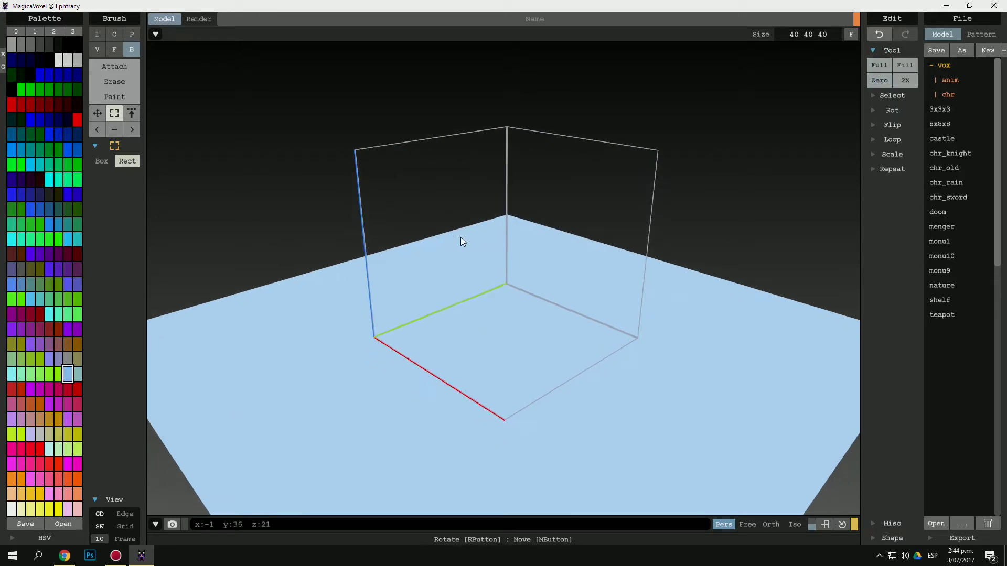
pyautogui.click(99, 513)
pyautogui.scroll(3, 519, 234)
pyautogui.moveTo(535, 239); pyautogui.dragTo(562, 286, button='right')
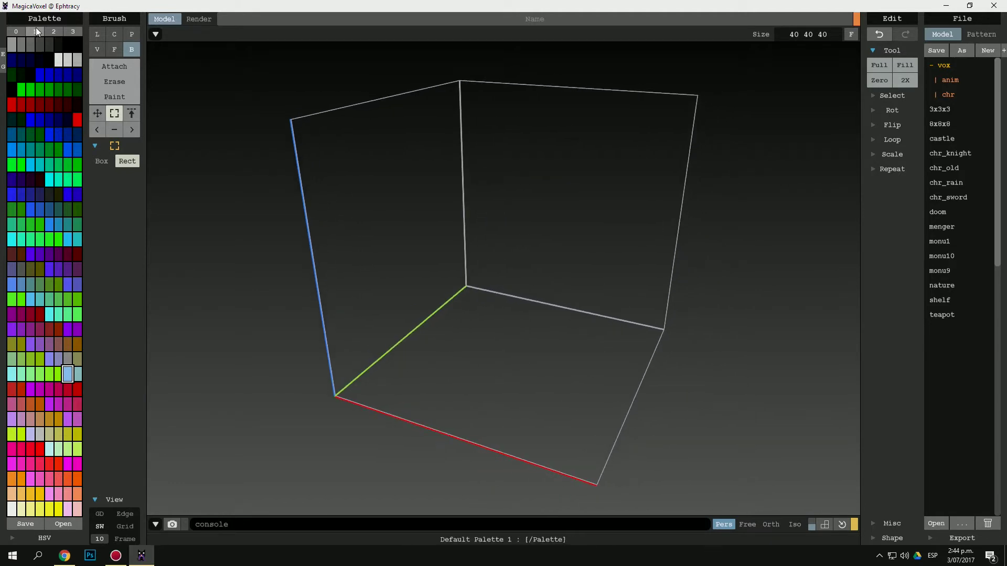
# - Load the empty default palette 0 and make its first swatch white (255 255 255)
pyautogui.click(53, 31)
pyautogui.click(73, 32)
pyautogui.click(16, 32)
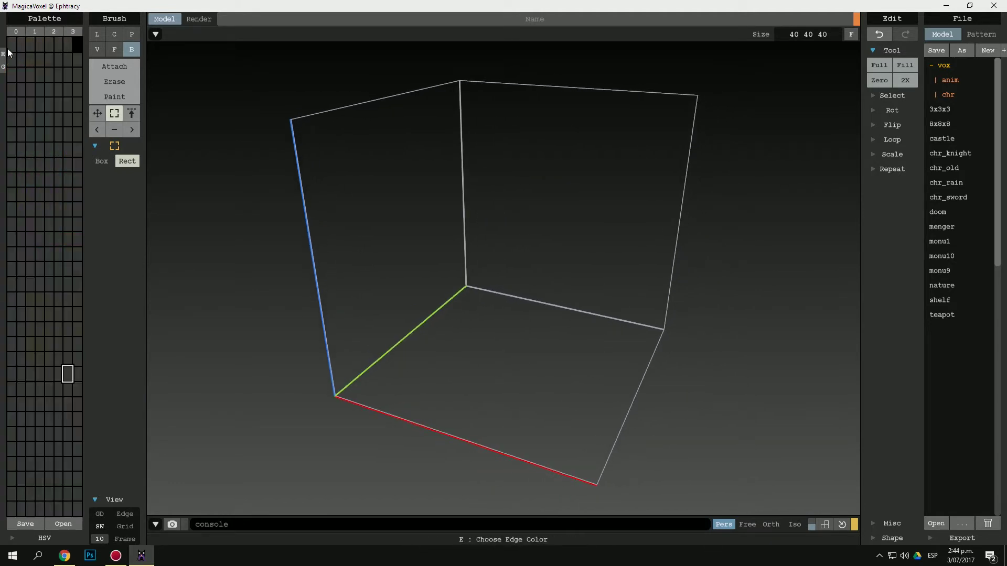
pyautogui.click(31, 539)
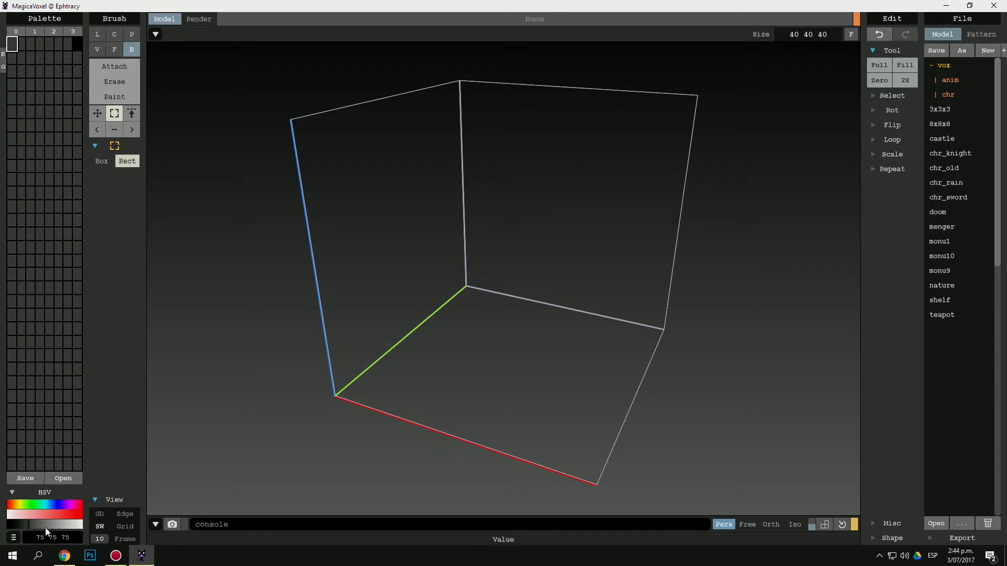
pyautogui.moveTo(46, 527); pyautogui.dragTo(99, 527)
# - Make the second palette swatch pinkish red with the value 255 29 101
pyautogui.click(21, 44)
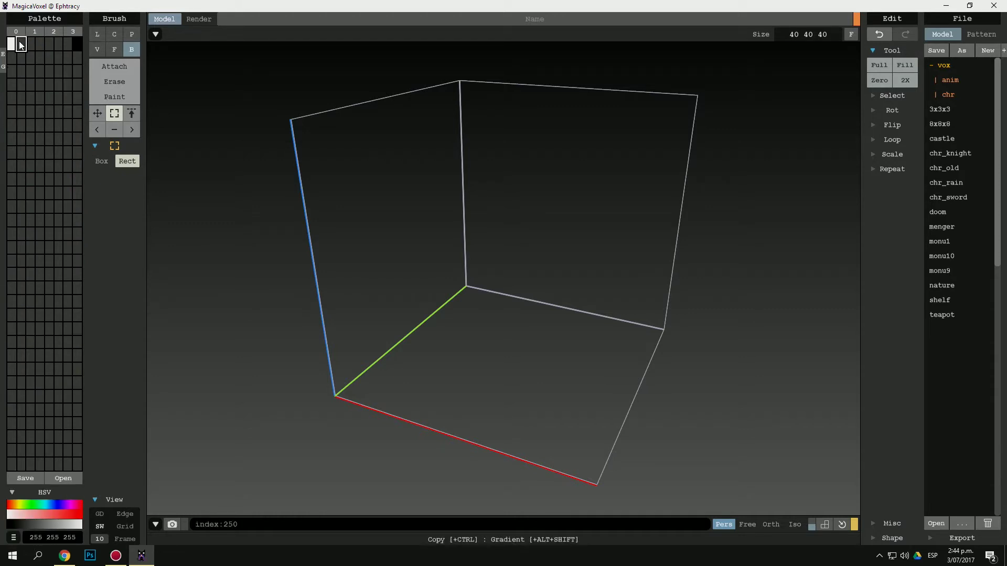
pyautogui.click(80, 509)
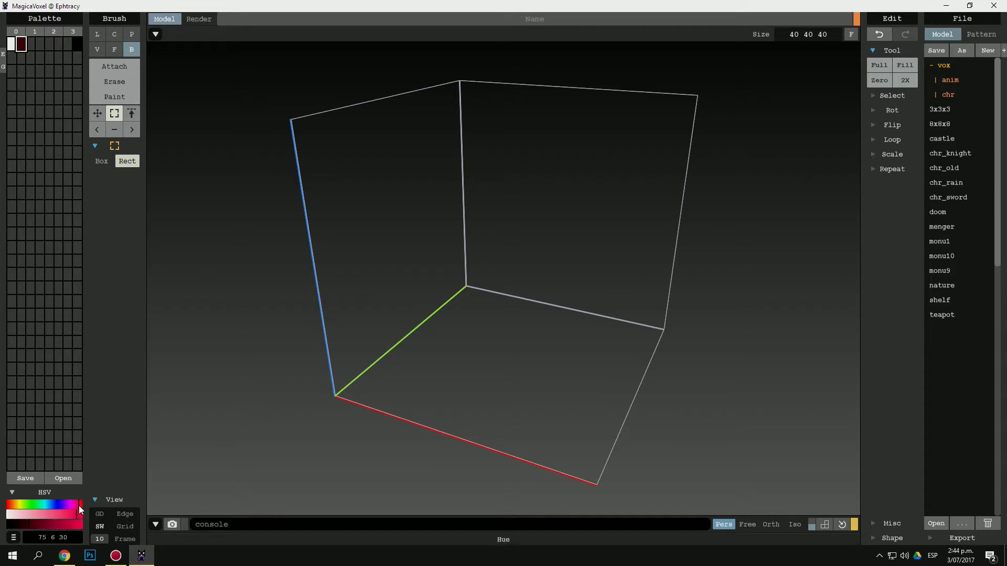
pyautogui.moveTo(72, 525); pyautogui.dragTo(86, 519)
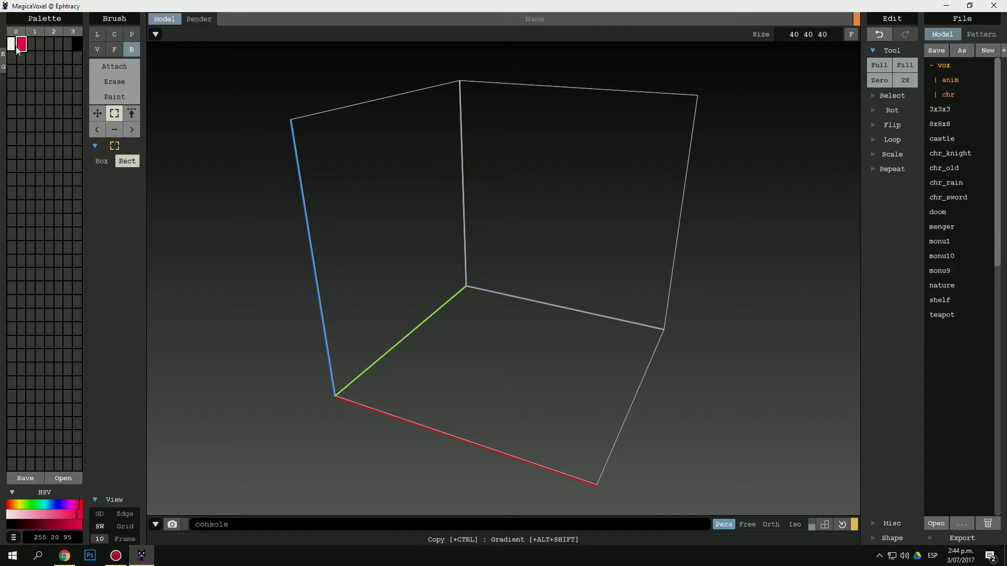
pyautogui.click(74, 511)
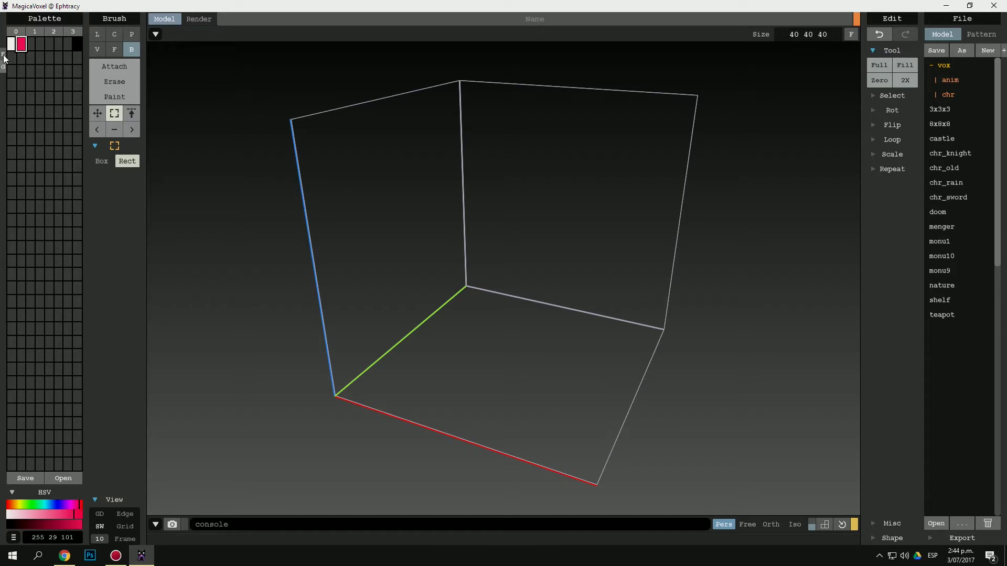
# - Make the third palette swatch orange (255 135 22) and the fourth near-black (29 29 29)
pyautogui.click(30, 45)
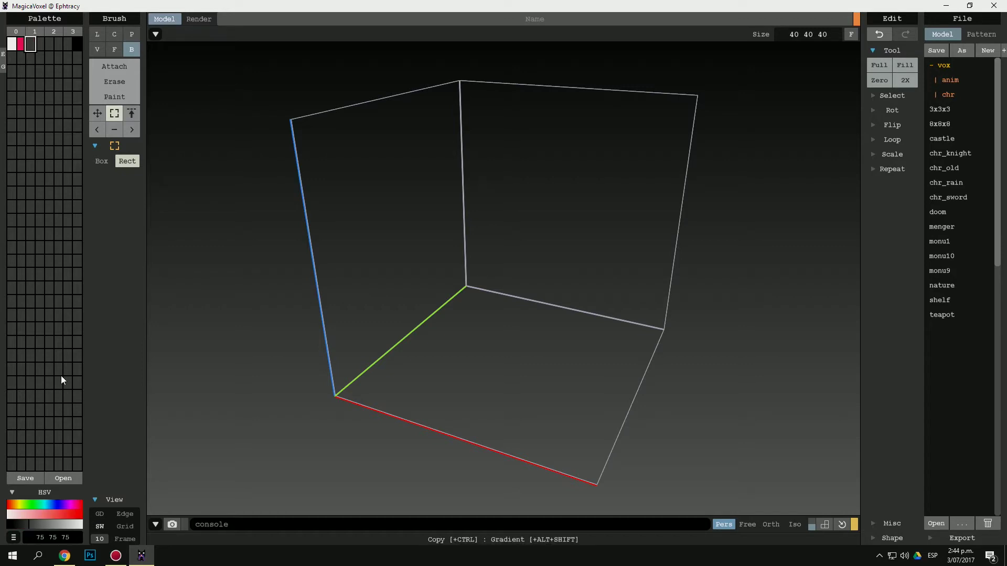
pyautogui.click(13, 502)
pyautogui.moveTo(60, 514); pyautogui.dragTo(84, 526)
pyautogui.click(12, 505)
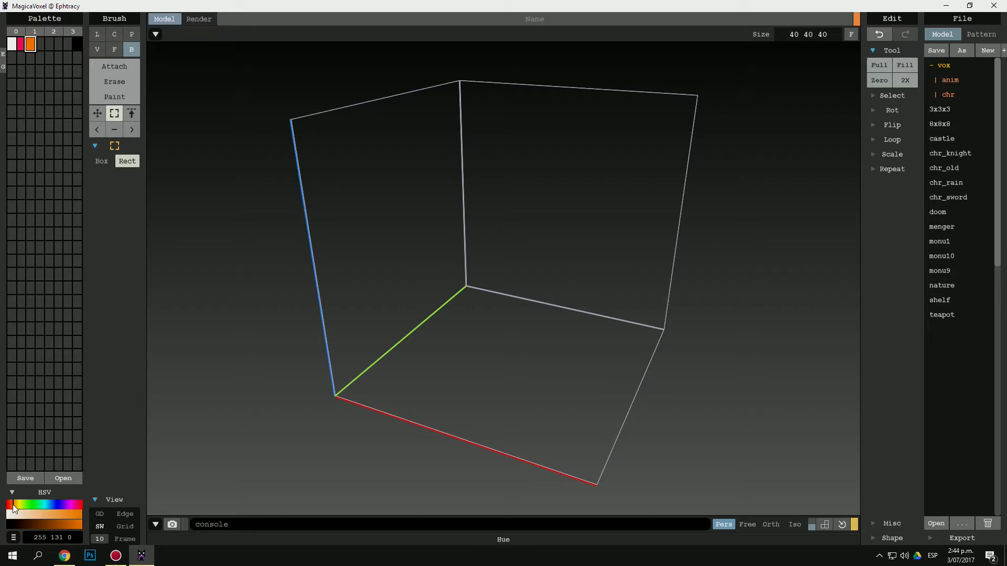
pyautogui.moveTo(13, 507); pyautogui.dragTo(15, 510)
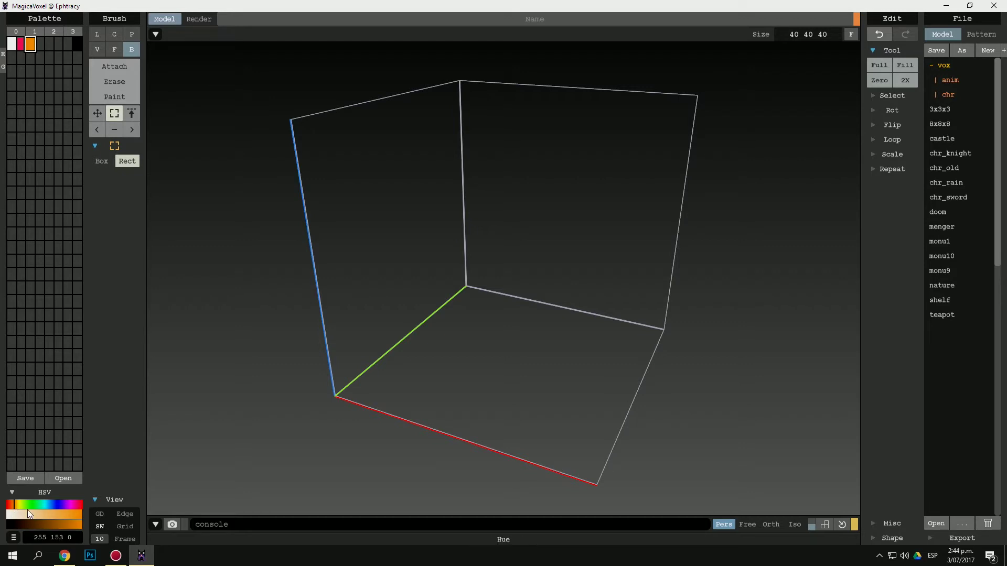
pyautogui.click(75, 512)
pyautogui.click(14, 504)
pyautogui.moveTo(14, 505); pyautogui.dragTo(13, 507)
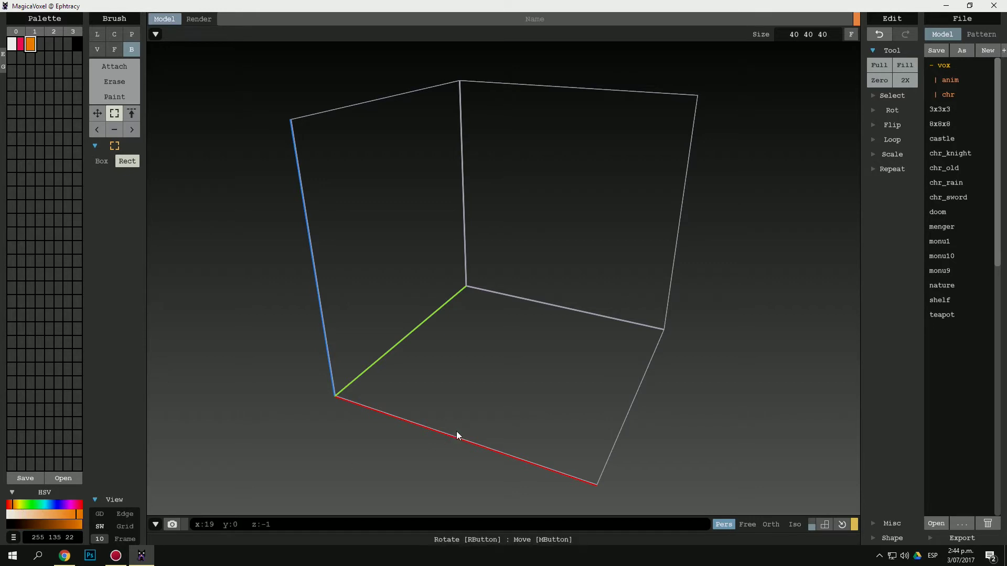
pyautogui.click(41, 44)
pyautogui.click(15, 524)
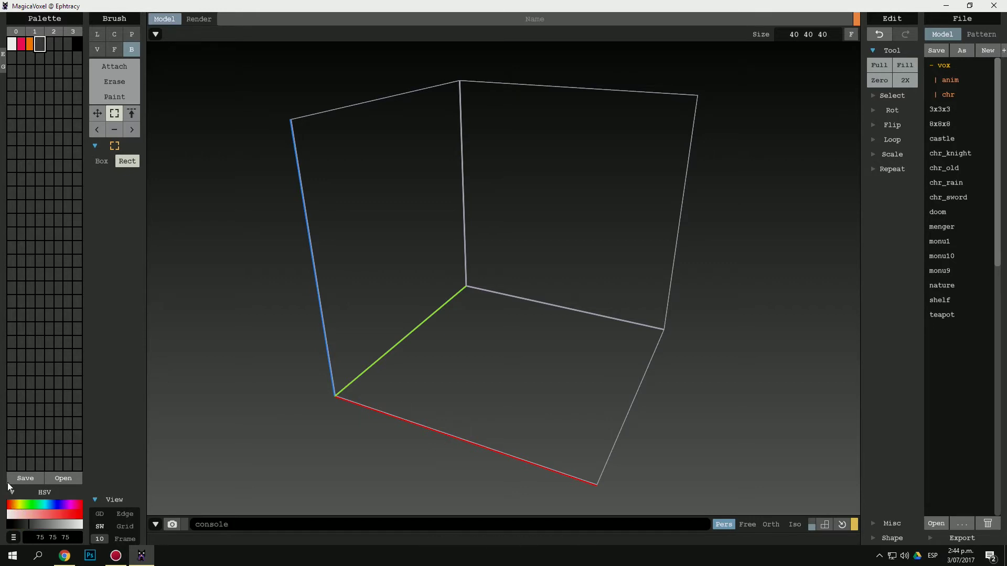
# - Set the Box brush to attach voxels with X mirroring, and undo a trial pair of near-black slabs on the floor
pyautogui.scroll(3, 570, 349)
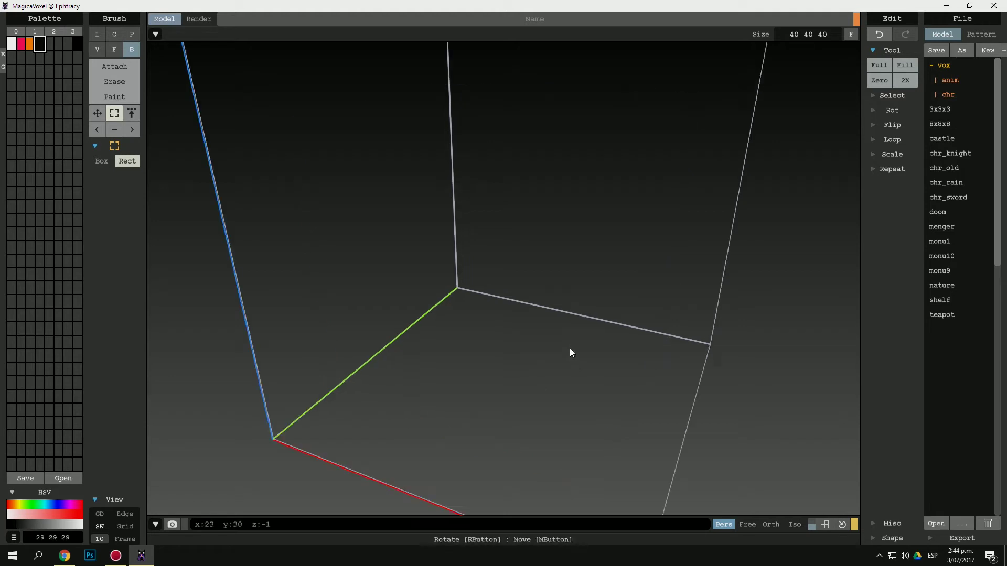
pyautogui.moveTo(548, 334); pyautogui.dragTo(521, 273, button='middle')
pyautogui.scroll(3, 531, 290)
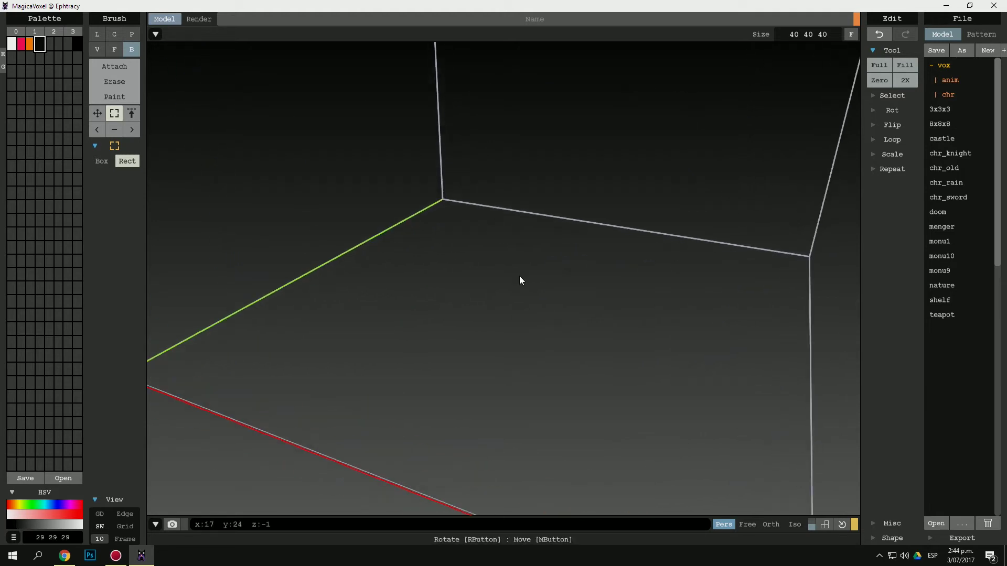
pyautogui.click(109, 65)
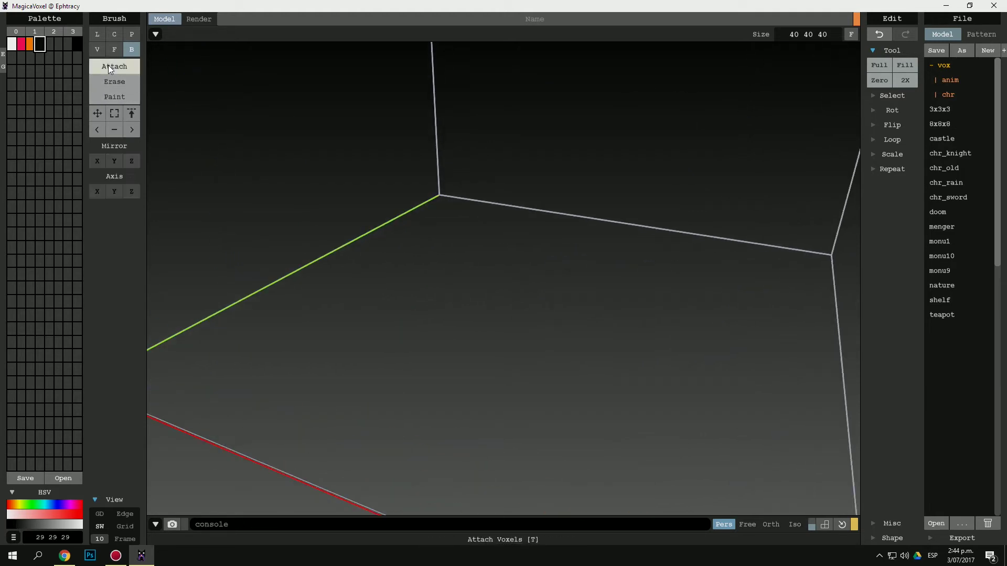
pyautogui.click(97, 162)
pyautogui.moveTo(584, 356); pyautogui.dragTo(589, 290)
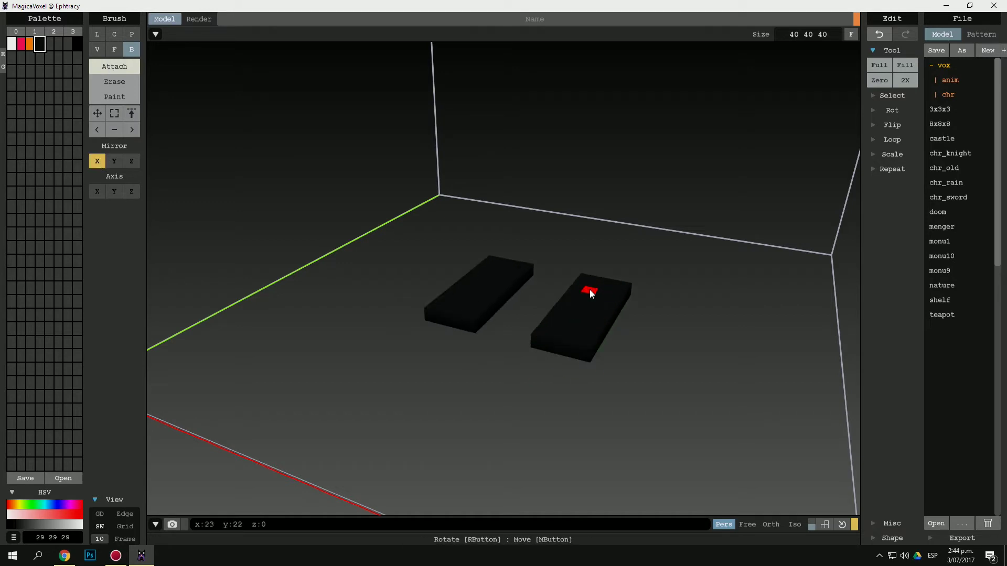
pyautogui.hotkey('ctrl', 'z')
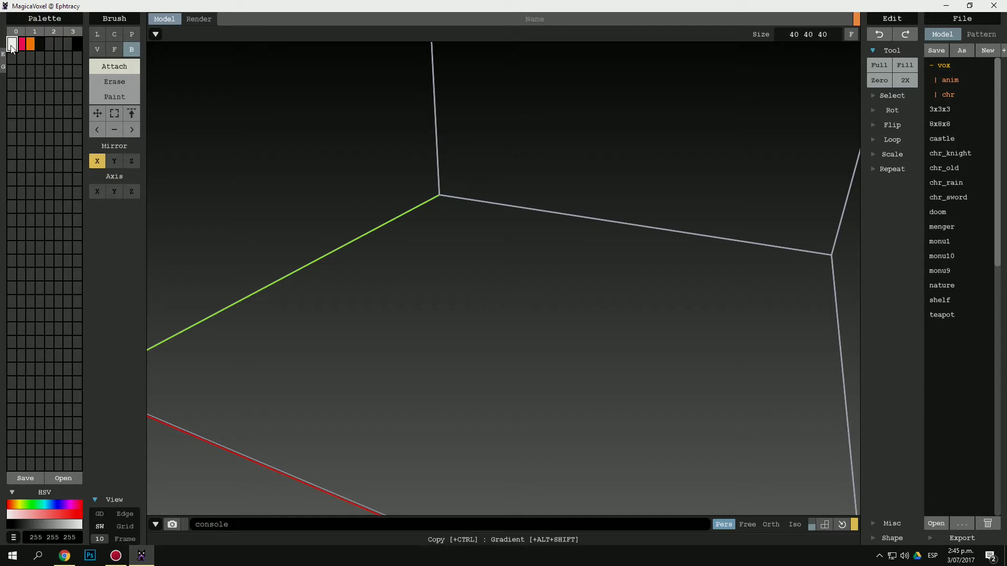
# - Build a mirrored pair of flat orange feet on the floor, one voxel high, and erase a notch between the toes of each
pyautogui.click(29, 44)
pyautogui.moveTo(403, 264)
pyautogui.mouseDown(button='right')
pyautogui.moveTo(558, 291)
pyautogui.moveTo(542, 290)
pyautogui.mouseUp(button='right')
pyautogui.moveTo(542, 290); pyautogui.dragTo(530, 306)
pyautogui.moveTo(531, 310); pyautogui.dragTo(502, 314, button='right')
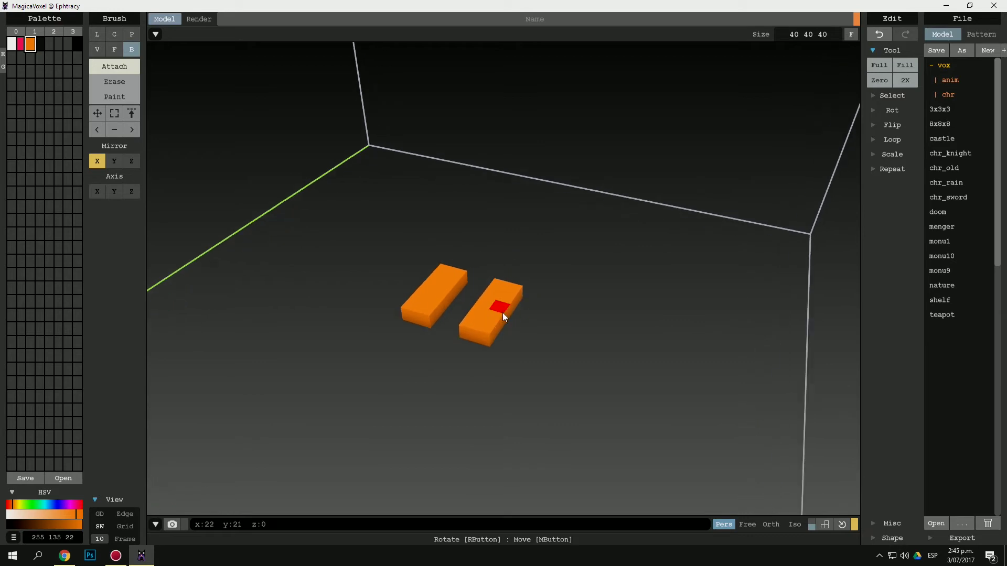
pyautogui.moveTo(498, 320)
pyautogui.mouseDown()
pyautogui.moveTo(505, 338)
pyautogui.moveTo(525, 298)
pyautogui.moveTo(497, 340)
pyautogui.moveTo(519, 303)
pyautogui.moveTo(492, 319)
pyautogui.mouseUp()
pyautogui.click(115, 82)
pyautogui.moveTo(503, 316); pyautogui.dragTo(467, 314, button='right')
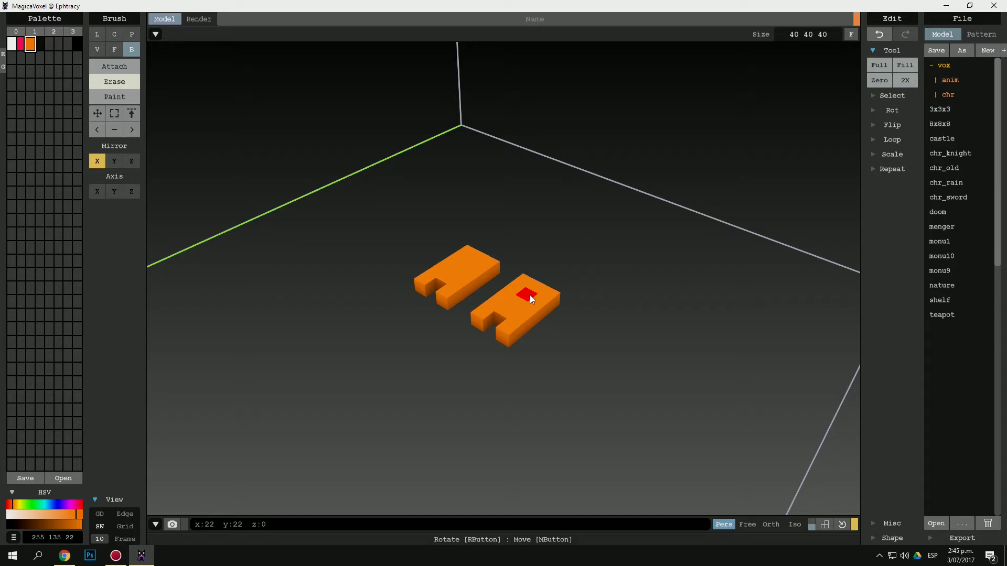
# - Attach an orange leg, one voxel thick and four voxels high, on top of each foot
pyautogui.click(117, 67)
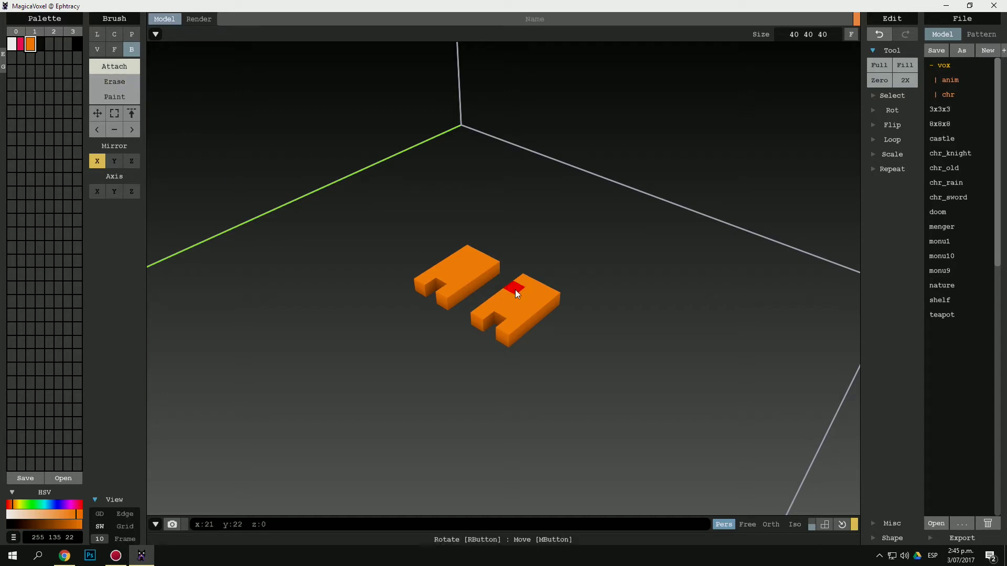
pyautogui.click(526, 297)
pyautogui.click(526, 284)
pyautogui.click(526, 268)
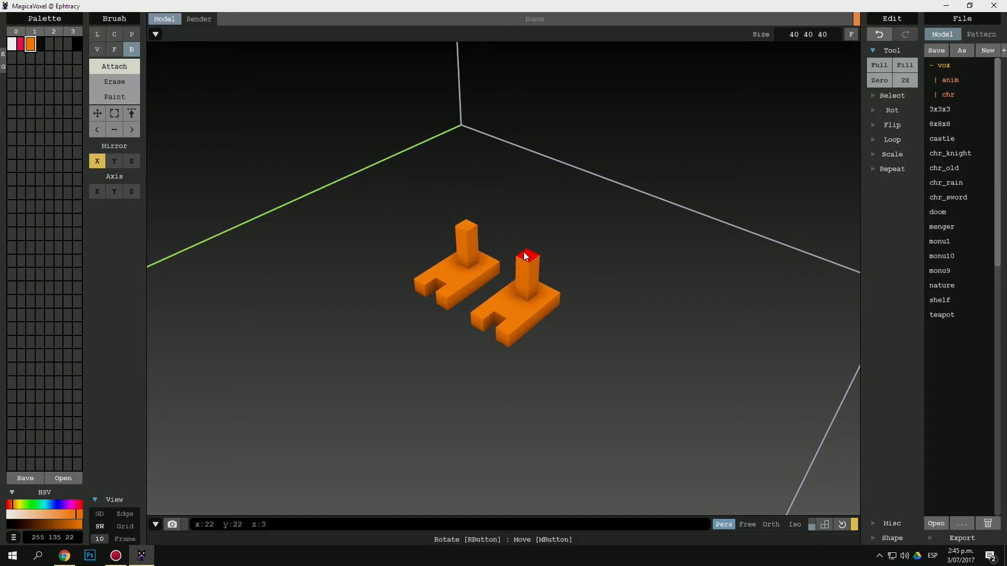
pyautogui.click(526, 254)
pyautogui.moveTo(526, 253); pyautogui.dragTo(516, 299, button='right')
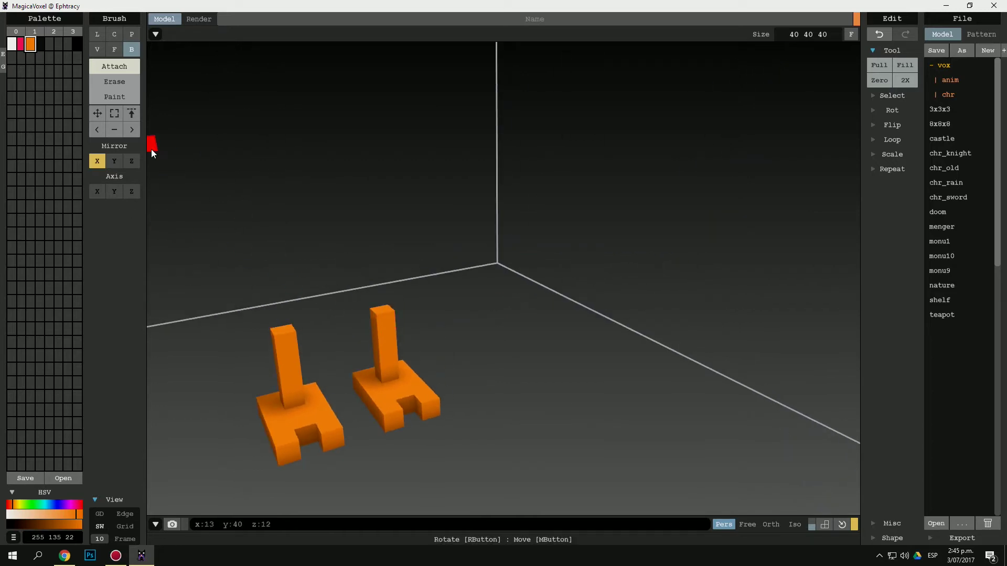
# - Attach a white block two voxels high on top of each leg and widen it one voxel inward
pyautogui.click(12, 43)
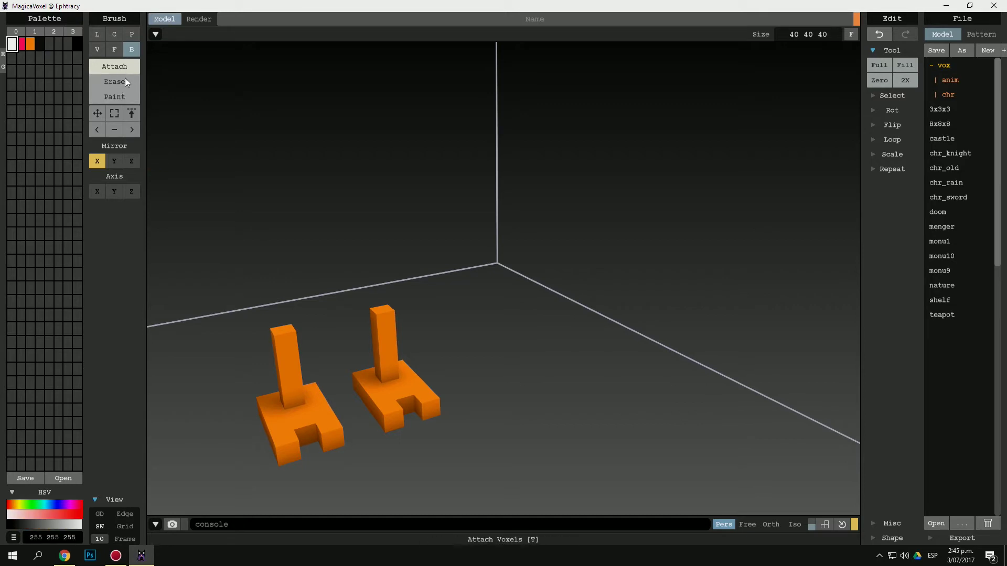
pyautogui.click(380, 308)
pyautogui.click(378, 294)
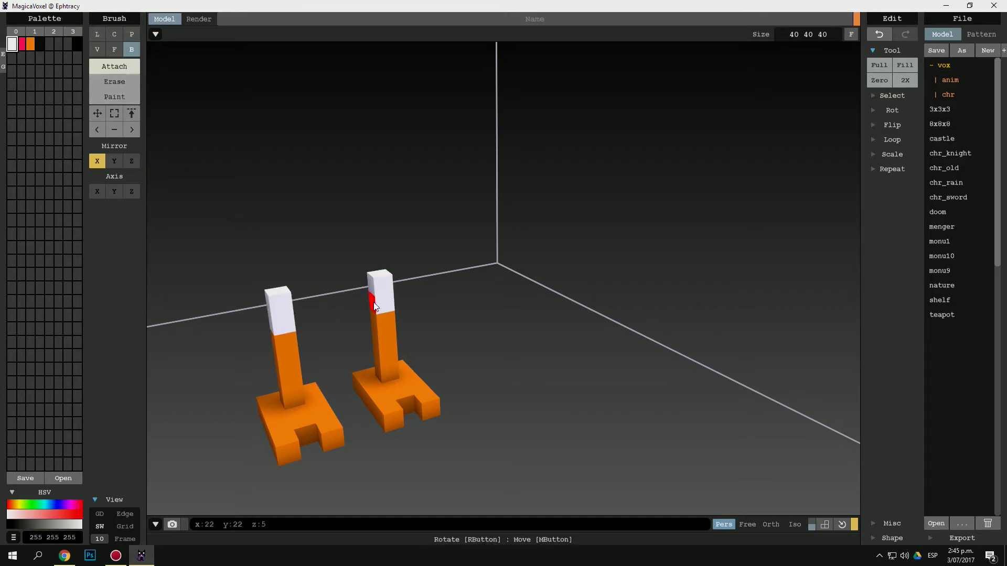
pyautogui.click(373, 302)
pyautogui.click(372, 288)
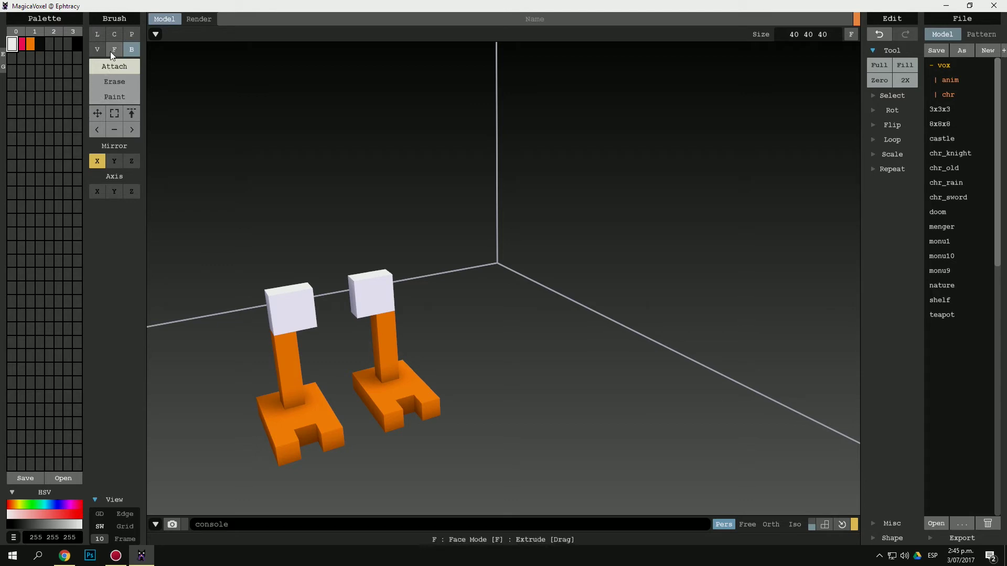
# - Extrude the white blocks' faces into one long box-shaped body spanning both legs, four voxels high
pyautogui.click(114, 50)
pyautogui.click(352, 296)
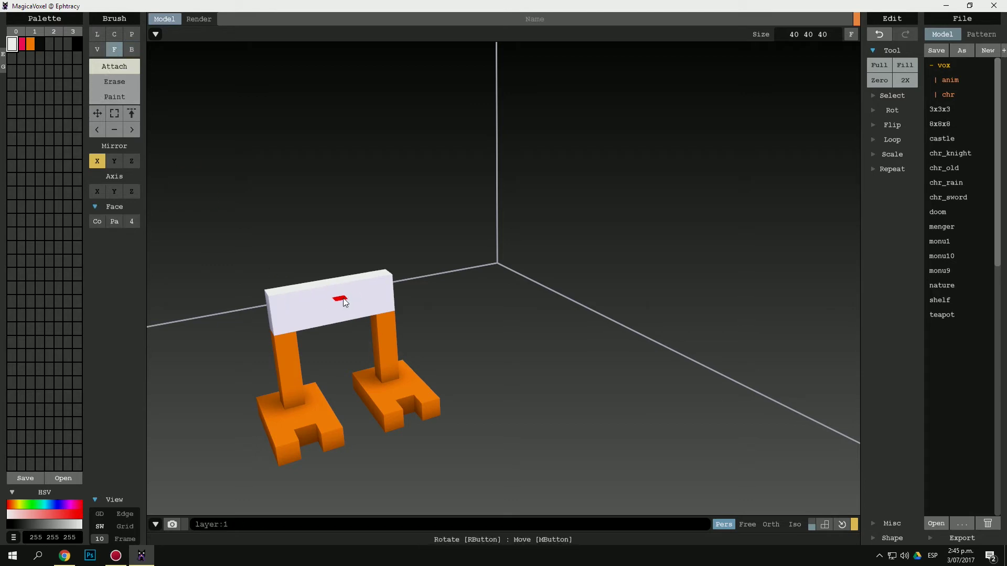
pyautogui.click(356, 309)
pyautogui.moveTo(355, 307); pyautogui.dragTo(608, 299, button='right')
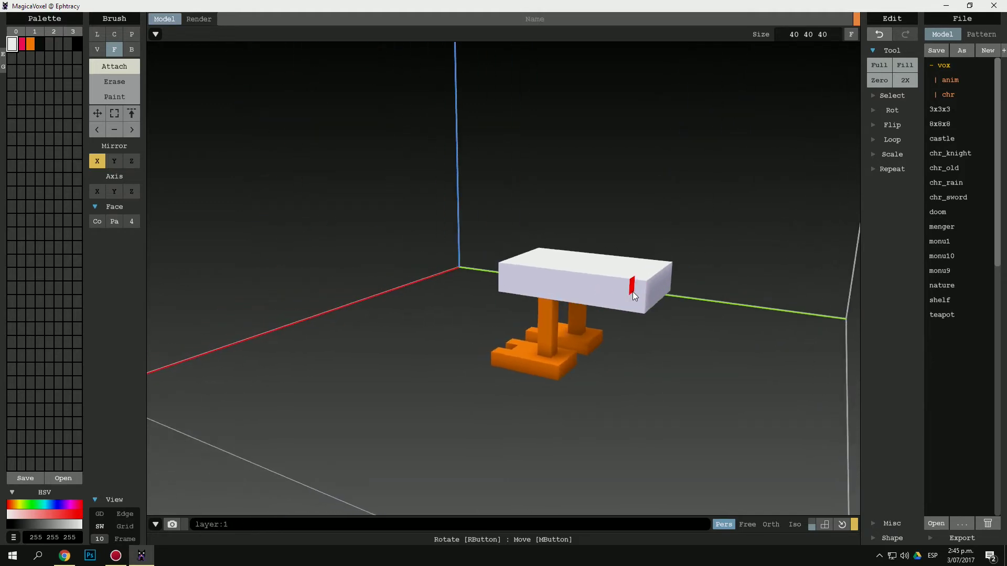
pyautogui.moveTo(544, 276); pyautogui.dragTo(561, 273, button='right')
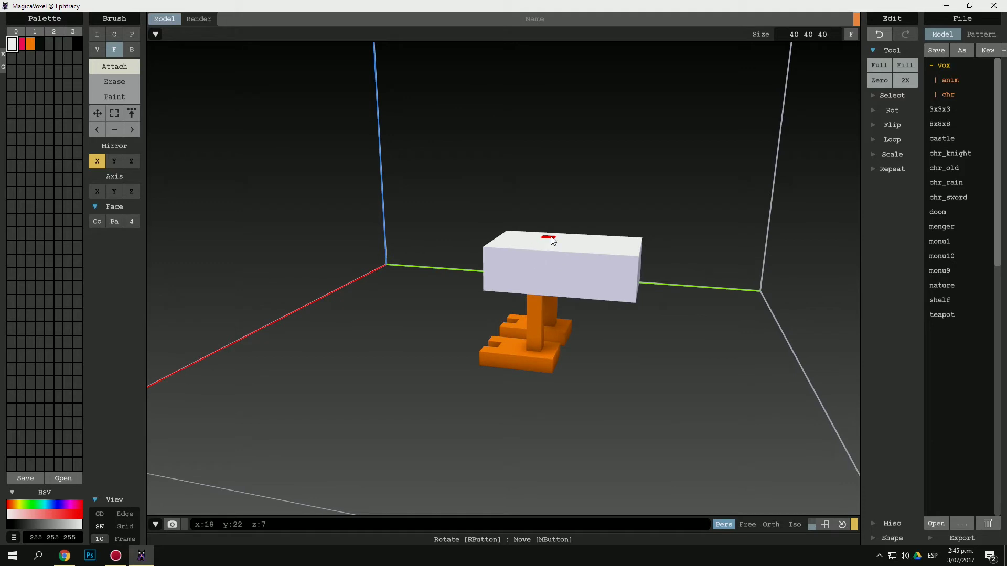
pyautogui.moveTo(581, 247); pyautogui.dragTo(578, 246, button='right')
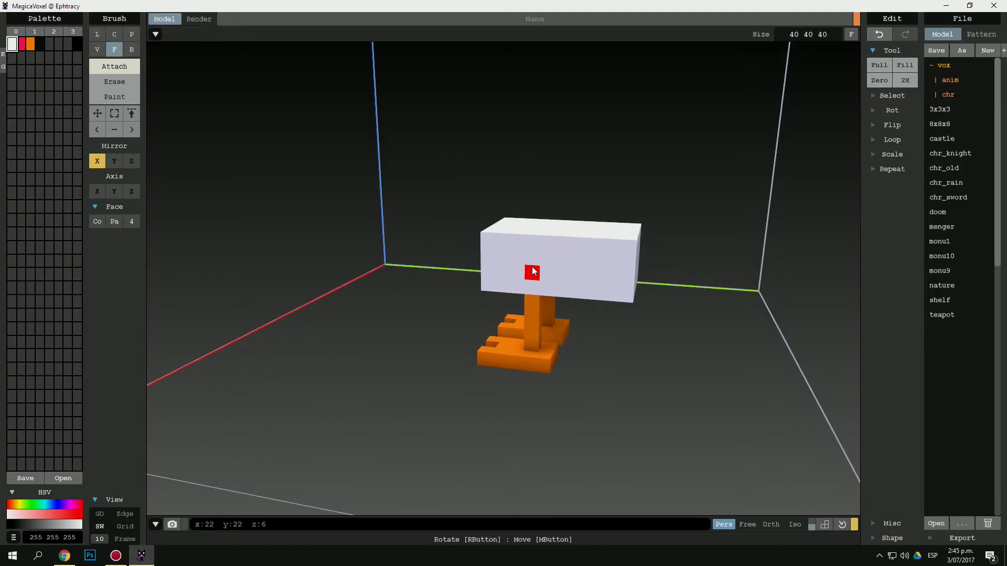
pyautogui.moveTo(531, 270); pyautogui.dragTo(555, 255, button='right')
pyautogui.click(509, 263)
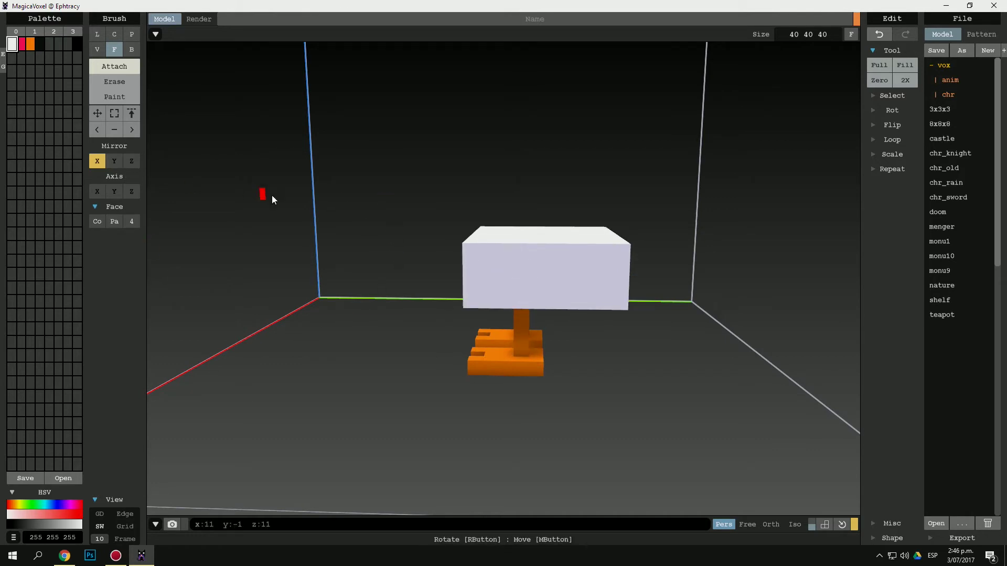
pyautogui.hotkey('ctrl', 'z')
# - Attach a mirrored white wing block to each side of the body with the Box brush
pyautogui.moveTo(565, 278)
pyautogui.mouseDown(button='right')
pyautogui.moveTo(548, 241)
pyautogui.moveTo(541, 249)
pyautogui.mouseUp(button='right')
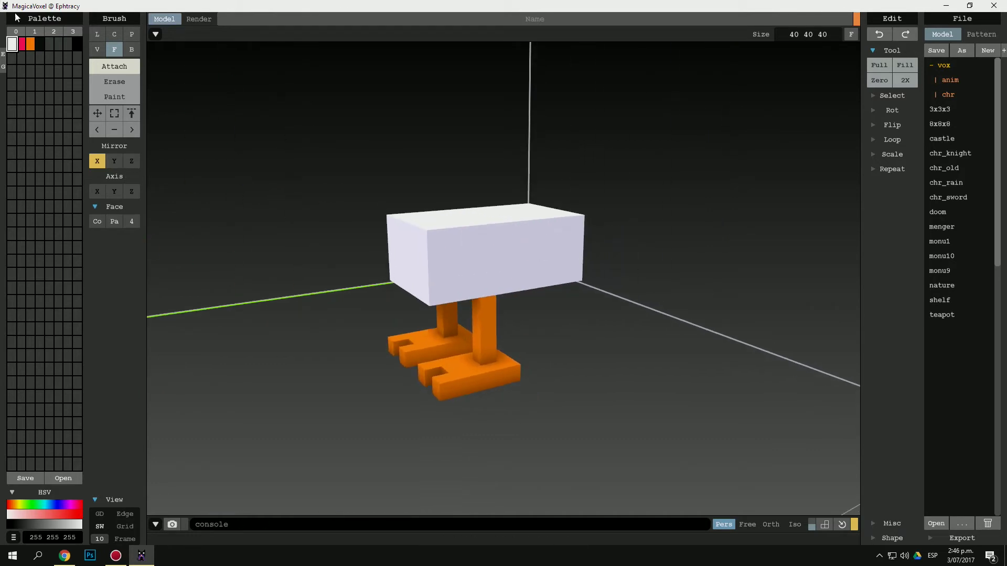
pyautogui.click(131, 49)
pyautogui.moveTo(373, 195); pyautogui.dragTo(468, 269, button='right')
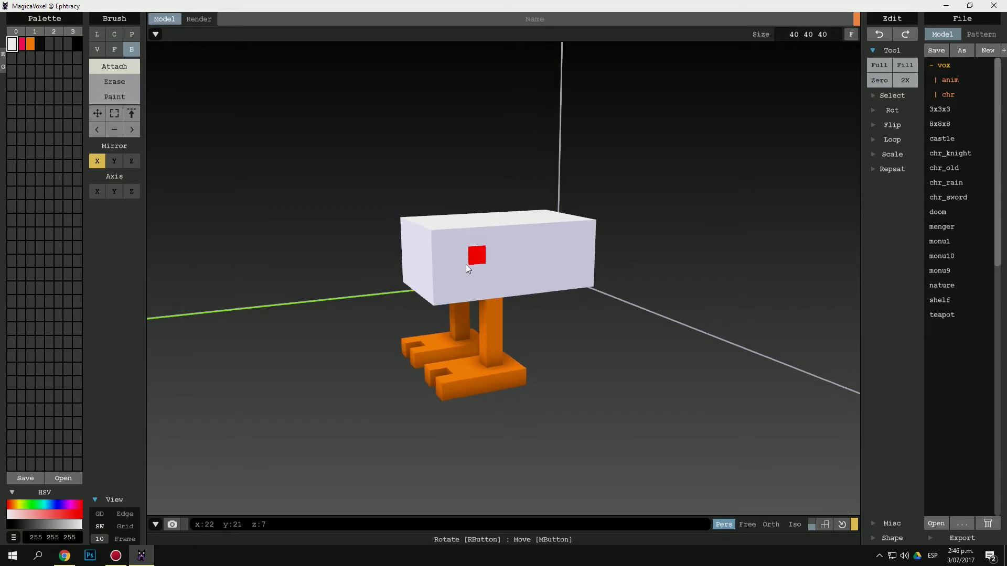
pyautogui.moveTo(474, 263)
pyautogui.mouseDown()
pyautogui.moveTo(543, 270)
pyautogui.moveTo(529, 268)
pyautogui.mouseUp()
pyautogui.moveTo(528, 271)
pyautogui.mouseDown(button='right')
pyautogui.moveTo(546, 269)
pyautogui.moveTo(506, 263)
pyautogui.moveTo(517, 258)
pyautogui.moveTo(520, 276)
pyautogui.moveTo(480, 215)
pyautogui.moveTo(396, 234)
pyautogui.moveTo(321, 216)
pyautogui.mouseUp(button='right')
# - Attach a full-width white layer, one voxel high, on top of the front part of the body with the Box brush
pyautogui.click(114, 50)
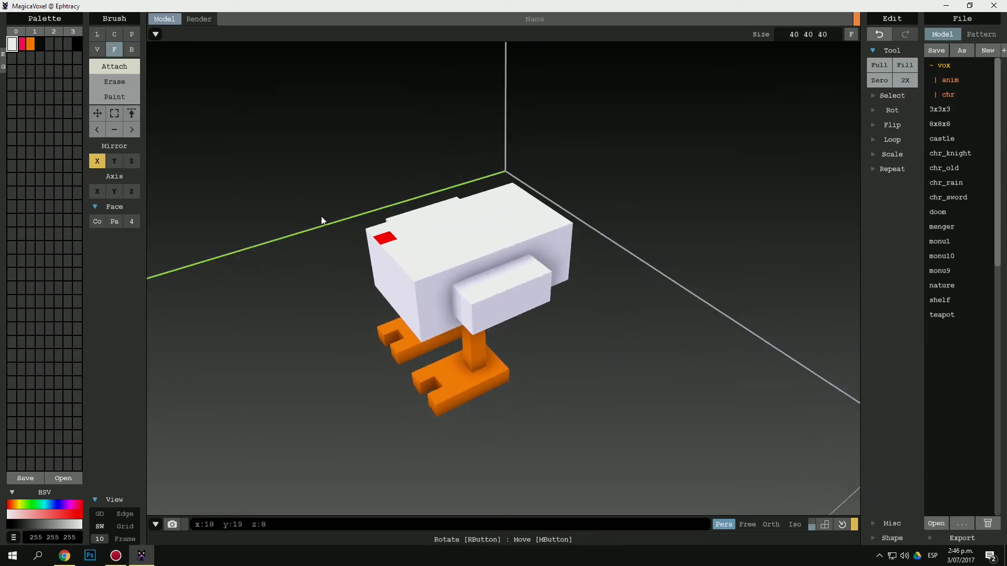
pyautogui.click(131, 50)
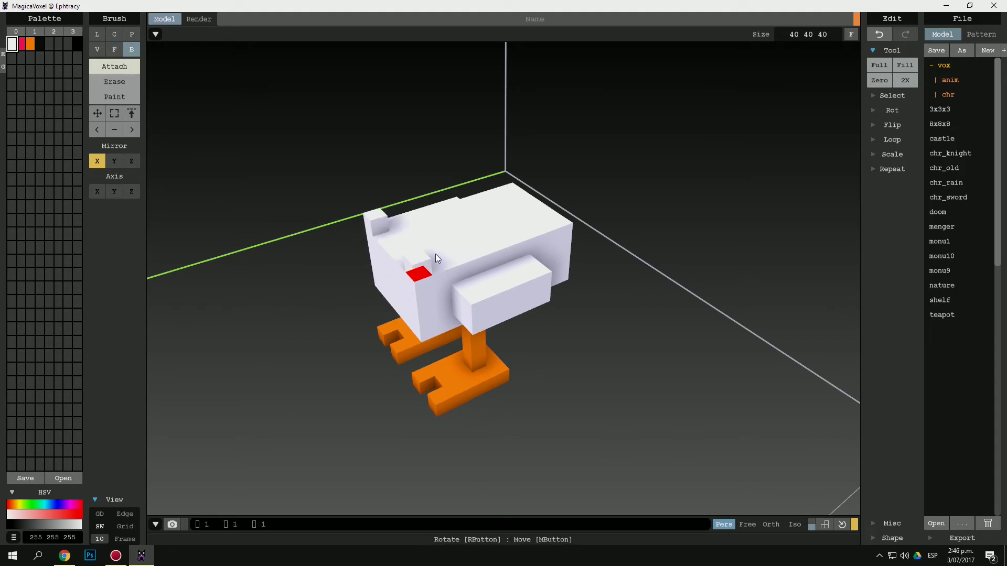
pyautogui.moveTo(435, 254); pyautogui.dragTo(468, 218)
pyautogui.scroll(-2, 465, 218)
pyautogui.moveTo(461, 224); pyautogui.dragTo(448, 221, button='right')
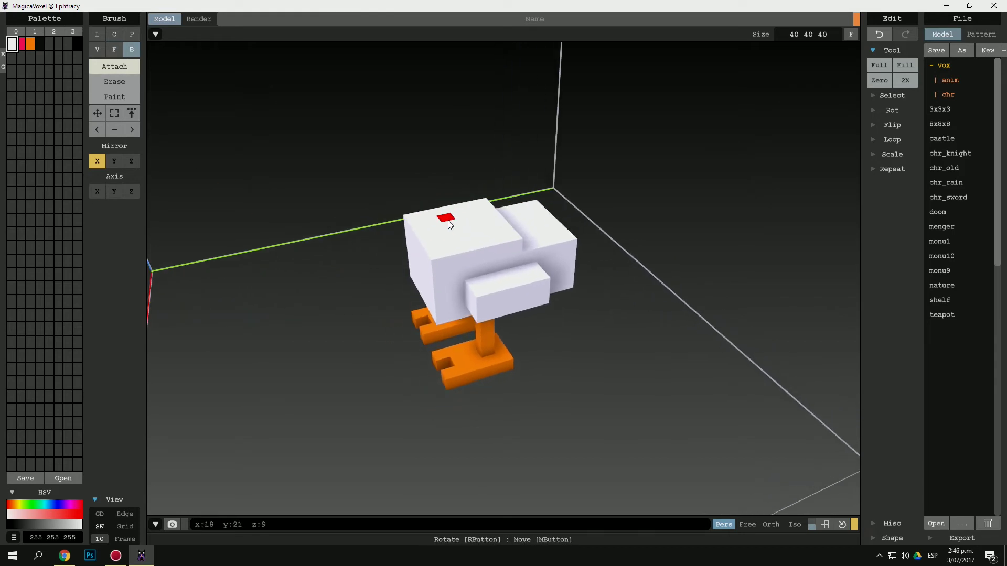
# - Extrude the top face of the raised front part upward until the head stands six voxels above the rear body
pyautogui.click(115, 49)
pyautogui.moveTo(446, 222)
pyautogui.mouseDown()
pyautogui.moveTo(467, 190)
pyautogui.moveTo(456, 182)
pyautogui.mouseUp()
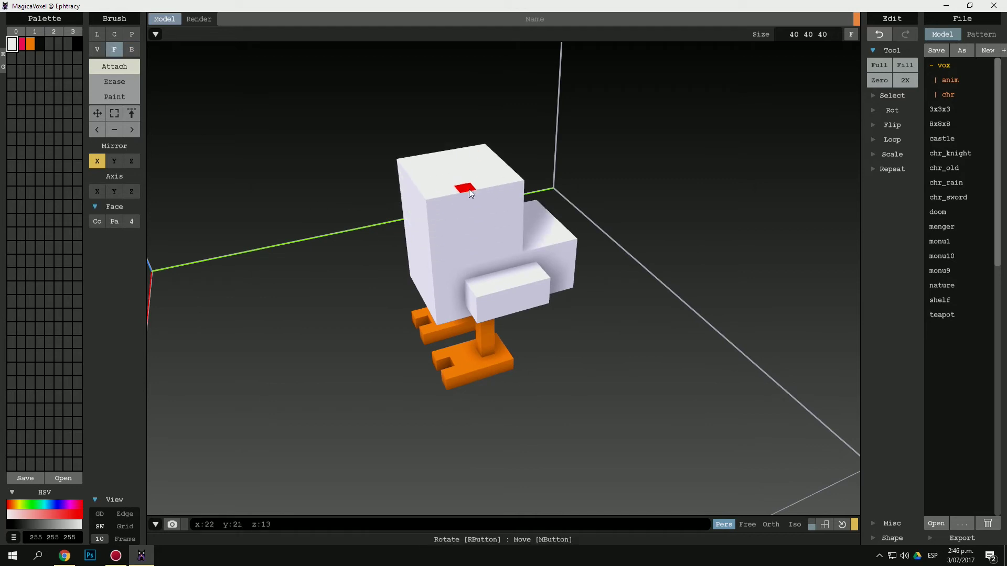
pyautogui.moveTo(456, 182); pyautogui.dragTo(472, 199, button='right')
pyautogui.hotkey('ctrl', 'z')
# - Attach a pink comb two voxels wide, four long and two high, centred on top of the head, with the Box brush
pyautogui.click(21, 45)
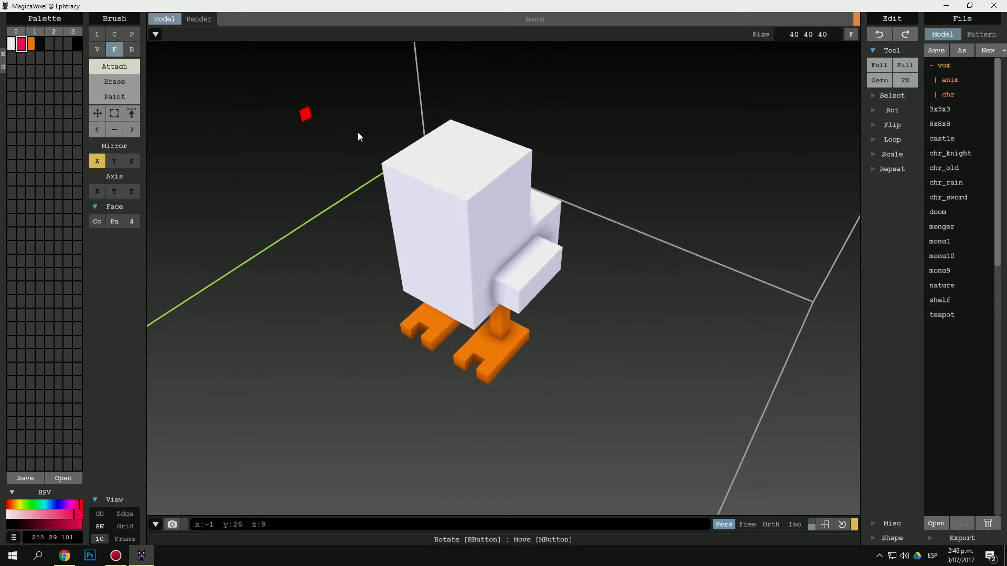
pyautogui.click(446, 163)
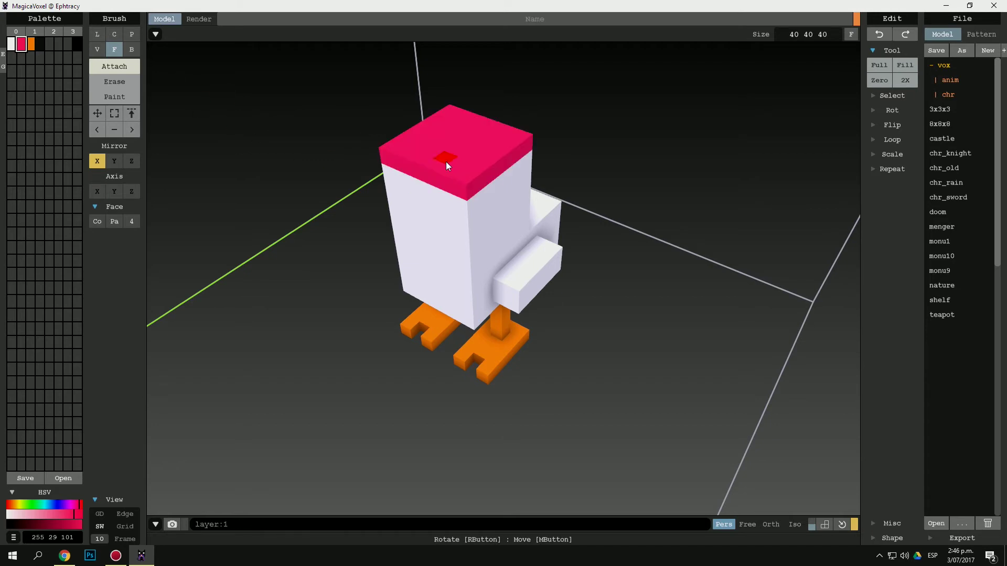
pyautogui.hotkey('ctrl', 'z')
pyautogui.click(131, 49)
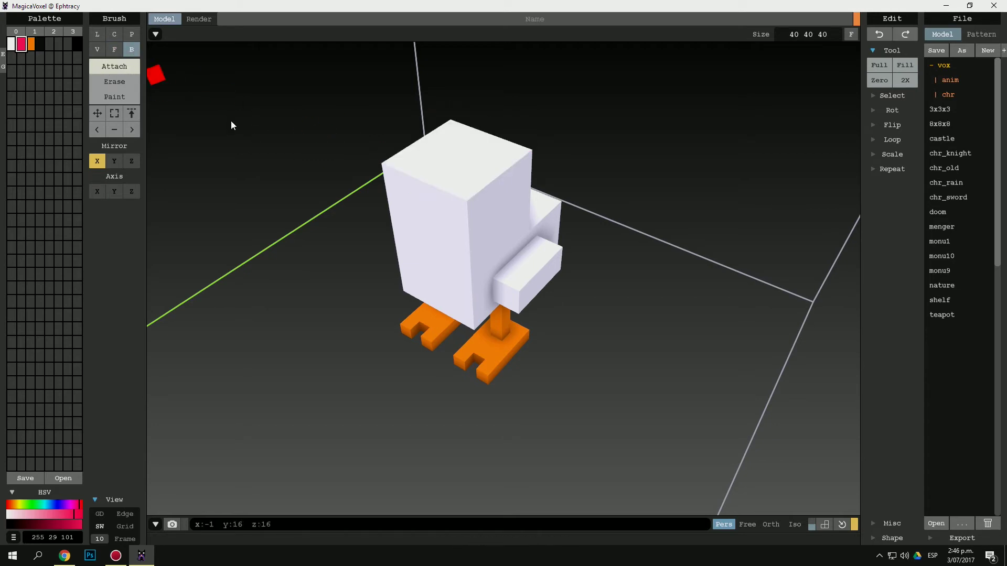
pyautogui.moveTo(440, 167); pyautogui.dragTo(469, 145)
pyautogui.moveTo(469, 145); pyautogui.dragTo(449, 148, button='right')
pyautogui.moveTo(438, 147); pyautogui.dragTo(467, 139)
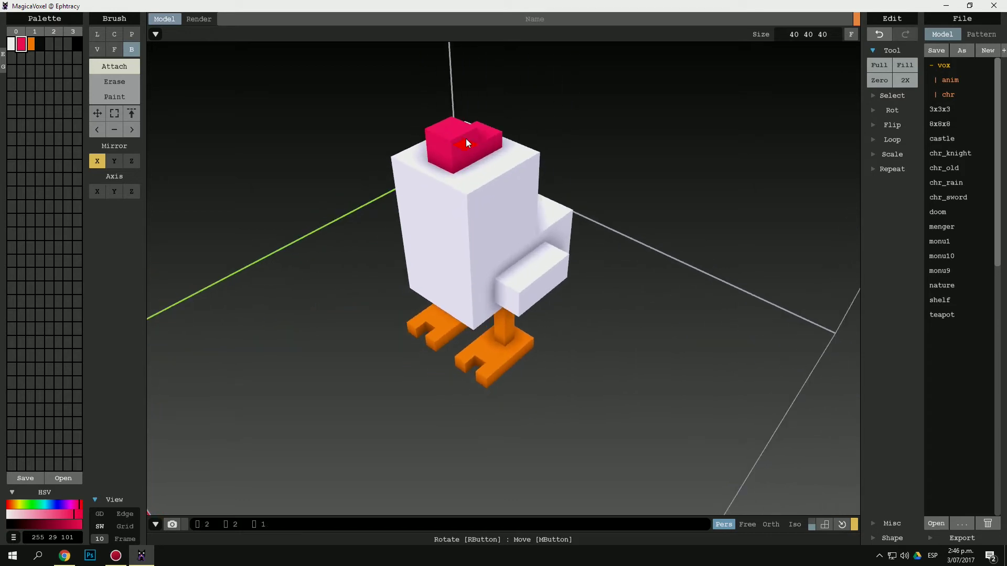
pyautogui.moveTo(481, 131); pyautogui.dragTo(438, 265, button='right')
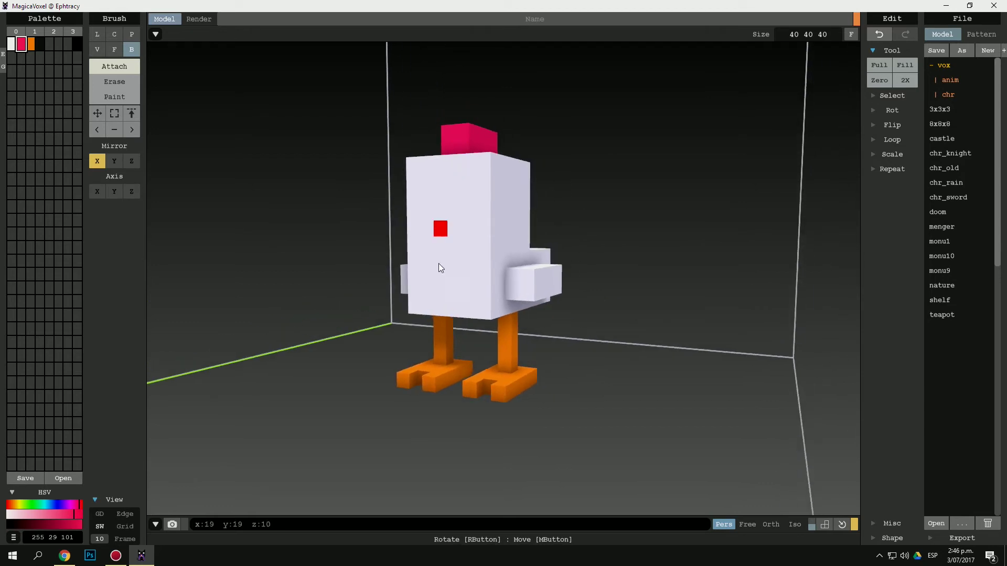
# - Attach an orange beak, a two-voxel cube, centred on the upper front of the head
pyautogui.click(30, 44)
pyautogui.moveTo(451, 202); pyautogui.dragTo(445, 216)
pyautogui.moveTo(446, 216); pyautogui.dragTo(465, 142, button='right')
# - Attach a pink wattle one voxel high and one voxel deep to the front of the head, directly beneath the beak
pyautogui.click(21, 44)
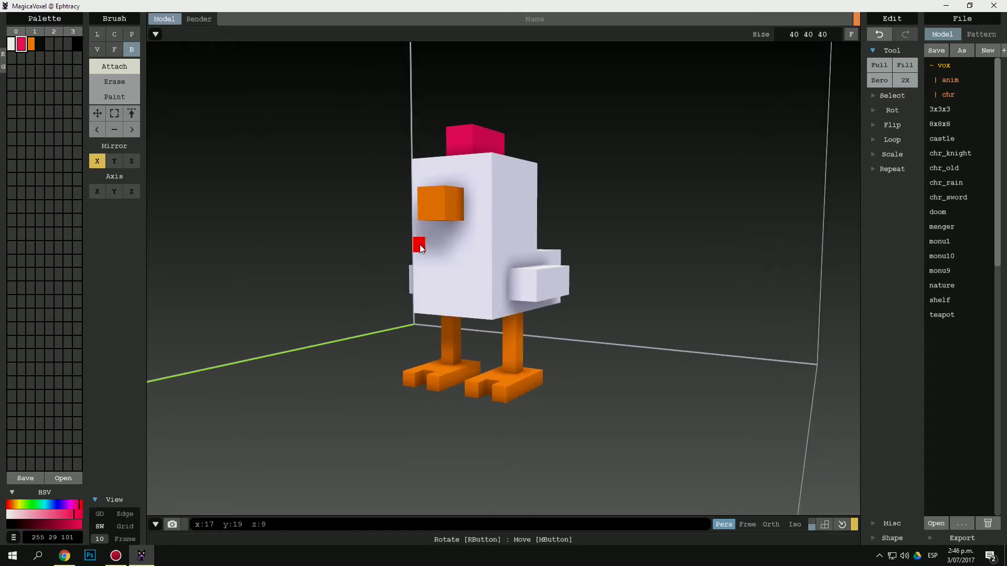
pyautogui.moveTo(432, 231); pyautogui.dragTo(453, 228)
pyautogui.moveTo(453, 228); pyautogui.dragTo(449, 264, button='right')
pyautogui.scroll(2, 449, 247)
pyautogui.hotkey('ctrl', 'z')
pyautogui.scroll(-3, 454, 237)
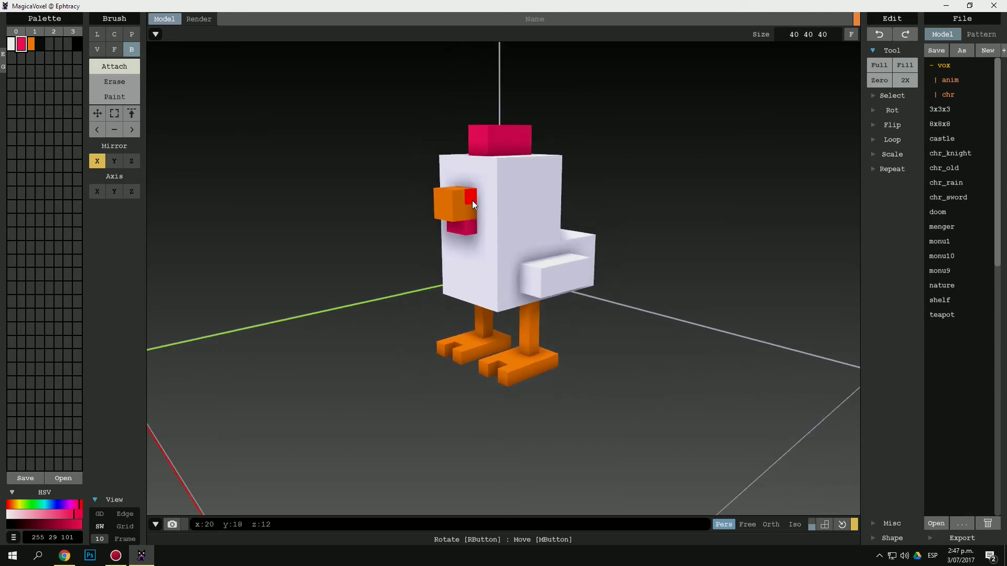
pyautogui.moveTo(474, 201); pyautogui.dragTo(472, 251, button='middle')
pyautogui.moveTo(472, 254); pyautogui.dragTo(496, 233, button='right')
# - Paint one black voxel as a mirrored eye on each side of the head, level with the beak
pyautogui.click(40, 48)
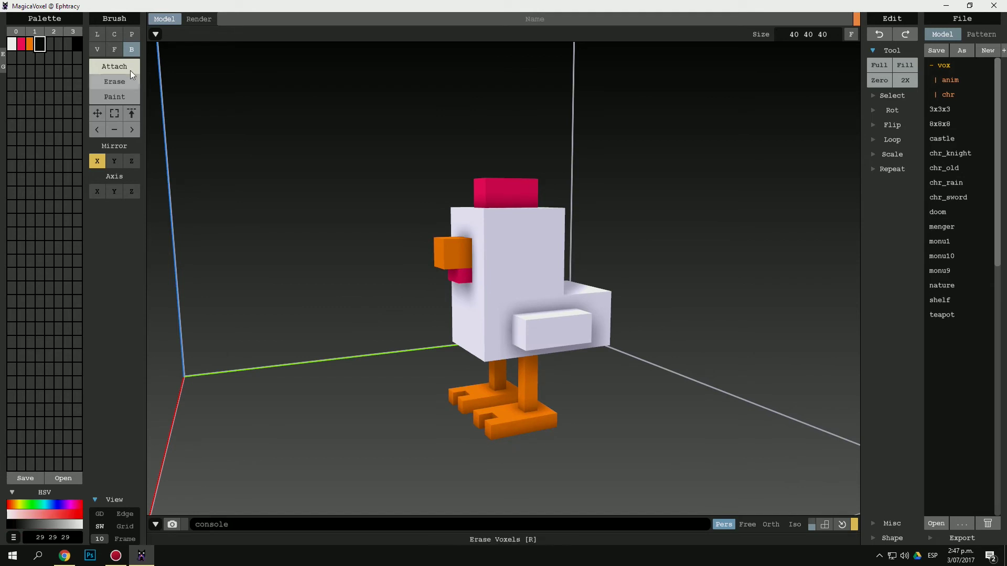
pyautogui.click(116, 96)
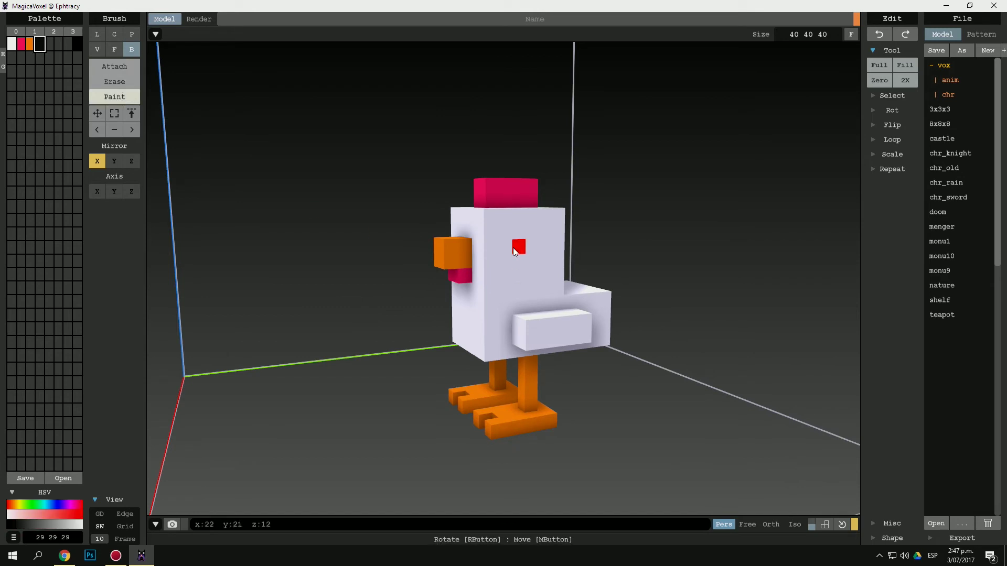
pyautogui.click(514, 250)
# - Erase the outer voxels at the rear end of the body to form a narrower tail
pyautogui.moveTo(533, 281)
pyautogui.mouseDown(button='right')
pyautogui.moveTo(553, 288)
pyautogui.moveTo(510, 292)
pyautogui.moveTo(542, 274)
pyautogui.moveTo(360, 196)
pyautogui.mouseUp(button='right')
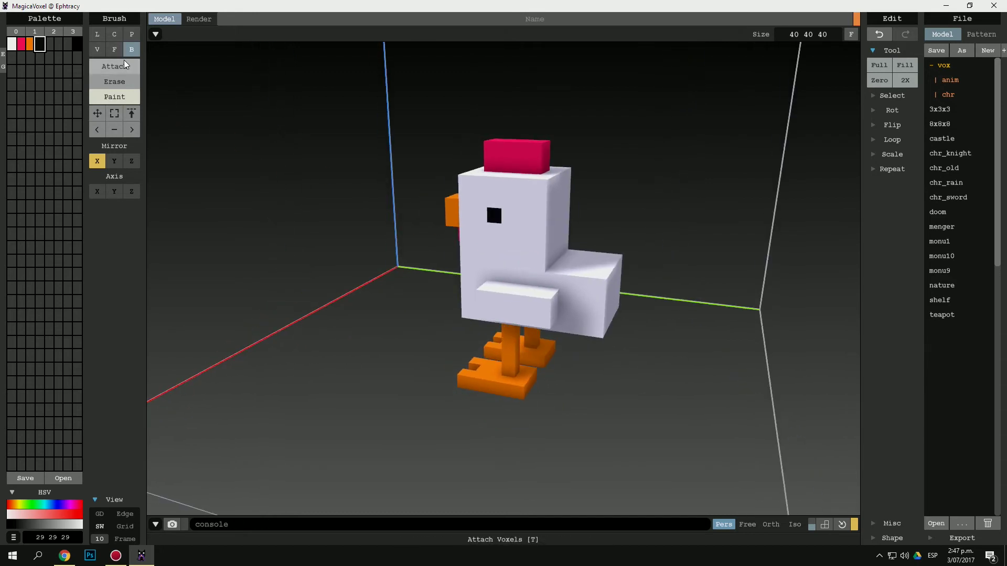
pyautogui.click(114, 81)
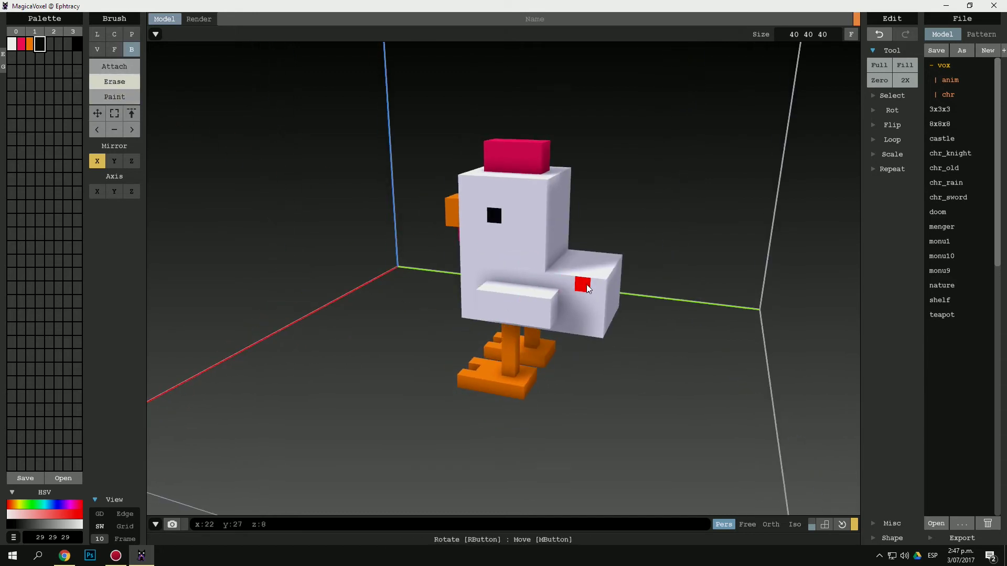
pyautogui.moveTo(596, 281)
pyautogui.mouseDown(button='right')
pyautogui.moveTo(627, 278)
pyautogui.moveTo(530, 304)
pyautogui.moveTo(461, 273)
pyautogui.mouseUp(button='right')
# - Select all voxels of the head, body and wings above the legs with a rectangular selection from the side
pyautogui.click(114, 114)
pyautogui.moveTo(396, 152); pyautogui.dragTo(590, 322)
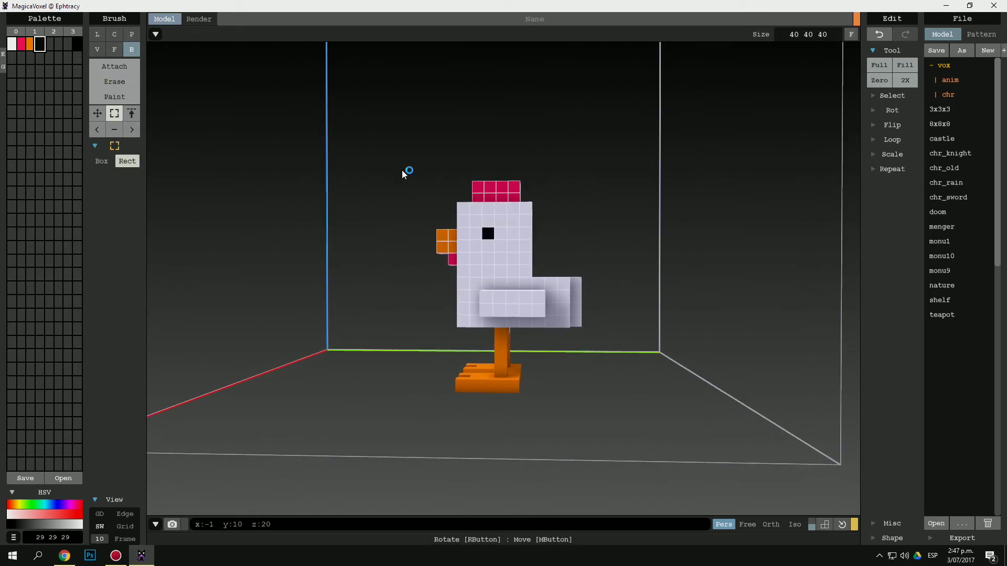
pyautogui.moveTo(392, 147); pyautogui.dragTo(591, 323)
pyautogui.moveTo(534, 303)
pyautogui.mouseDown(button='right')
pyautogui.moveTo(473, 275)
pyautogui.moveTo(510, 279)
pyautogui.moveTo(499, 261)
pyautogui.moveTo(527, 293)
pyautogui.moveTo(520, 306)
pyautogui.mouseUp(button='right')
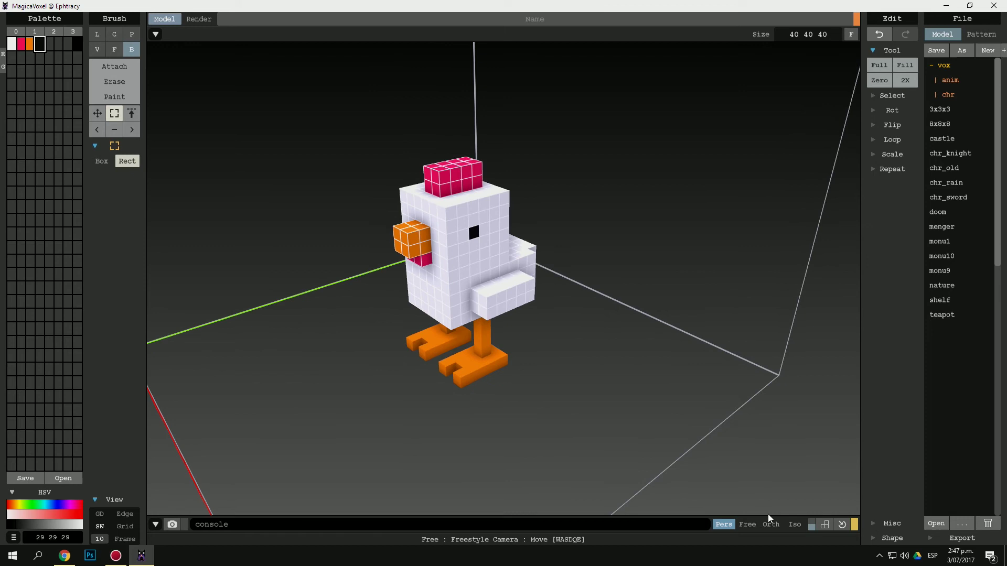
# - Switch the model view to the isometric camera and frame the chicken from its front corner
pyautogui.click(794, 526)
pyautogui.moveTo(493, 310); pyautogui.dragTo(529, 313, button='middle')
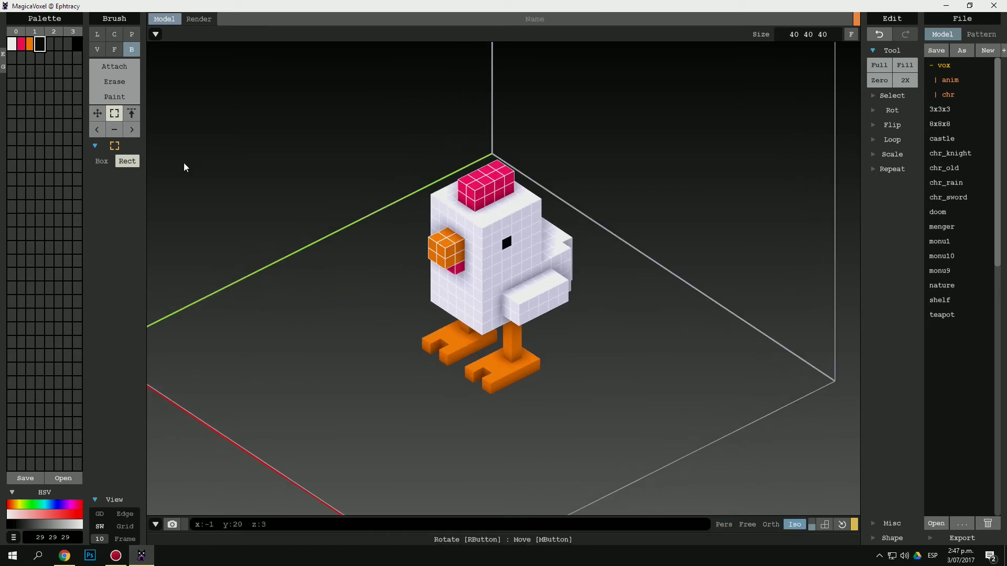
pyautogui.scroll(3, 448, 274)
pyautogui.scroll(-3, 448, 274)
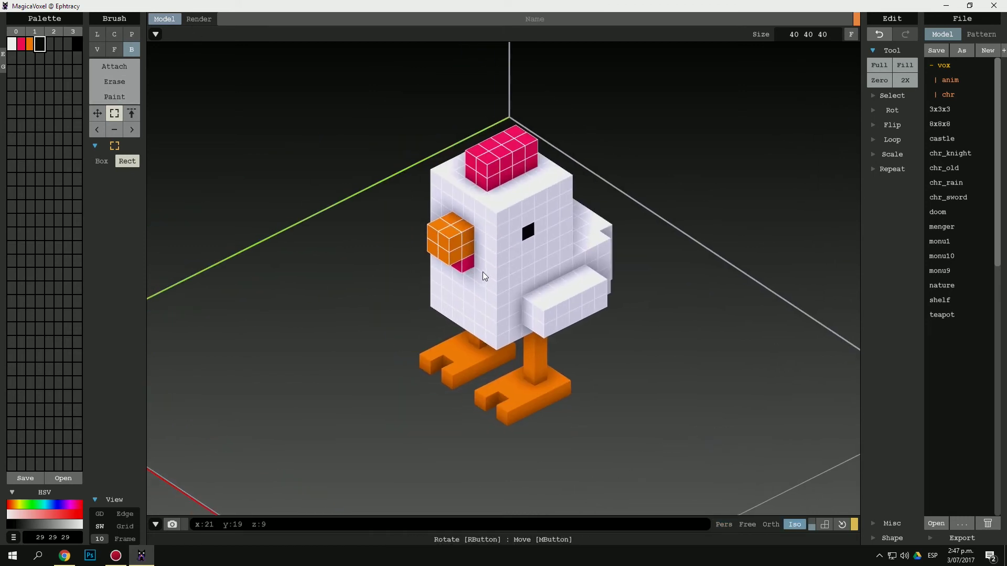
pyautogui.moveTo(448, 274); pyautogui.dragTo(482, 275, button='right')
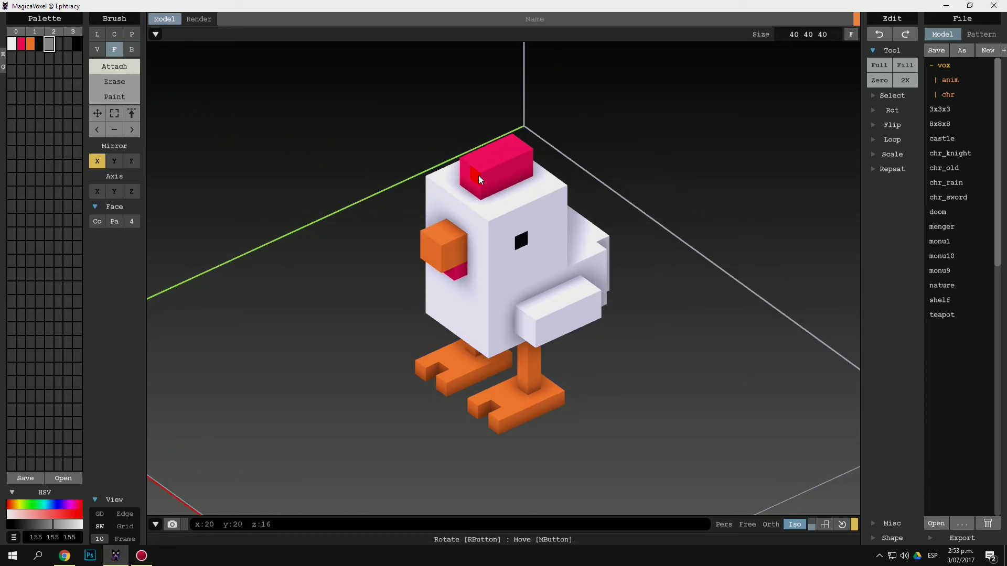
# - Raise the head's top face by one white voxel and the comb's top face by one pink voxel
pyautogui.click(12, 45)
pyautogui.click(508, 203)
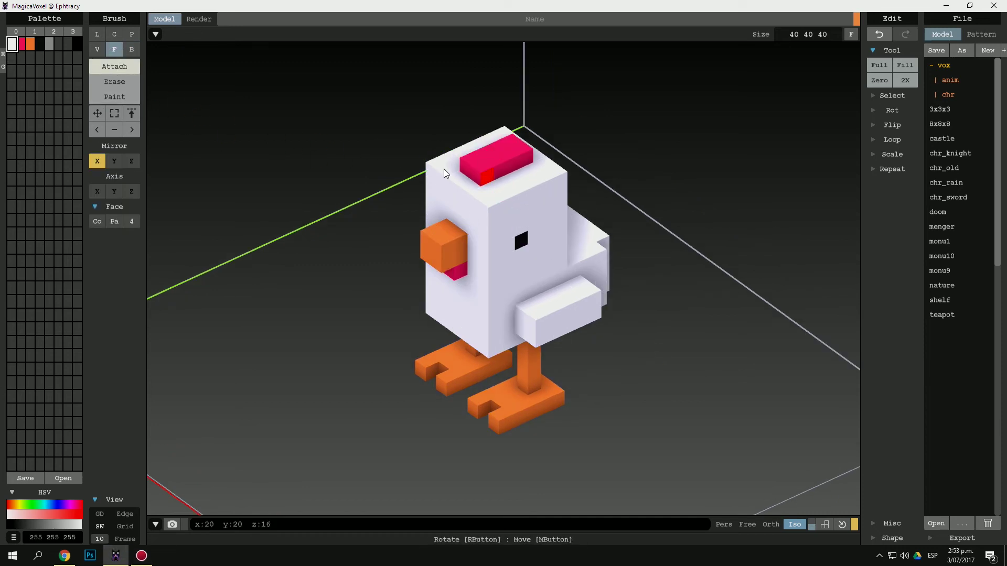
pyautogui.keyDown('alt'); pyautogui.click(495, 158); pyautogui.keyUp('alt')
pyautogui.click(503, 159)
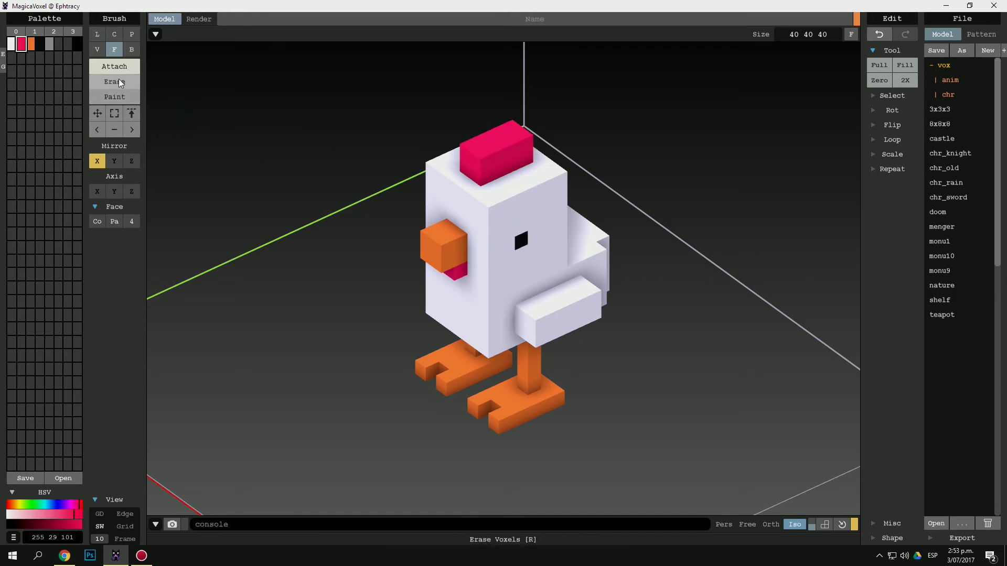
# - Paint over the eyes in white and repaint each as a single black voxel one voxel higher
pyautogui.click(11, 44)
pyautogui.click(100, 97)
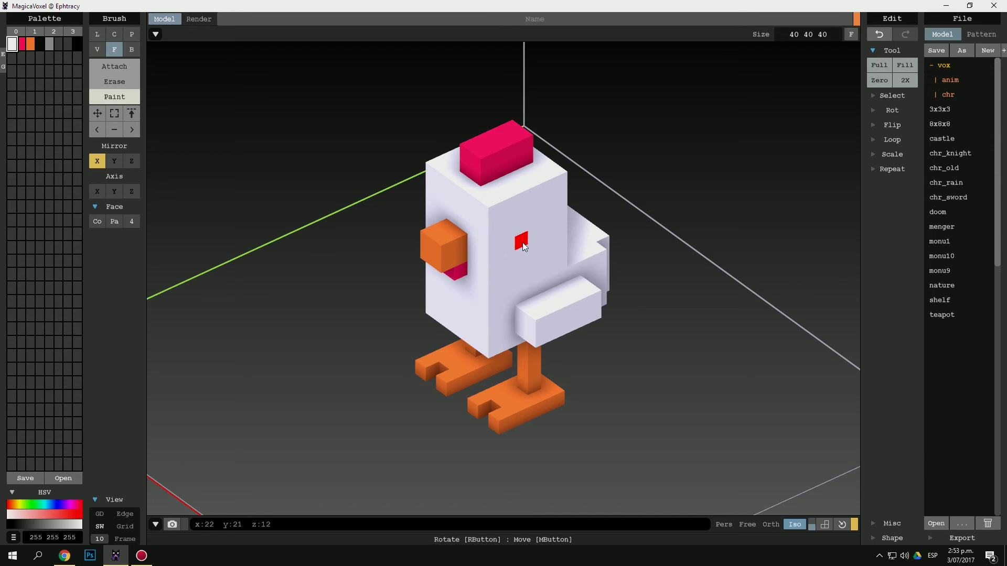
pyautogui.click(39, 44)
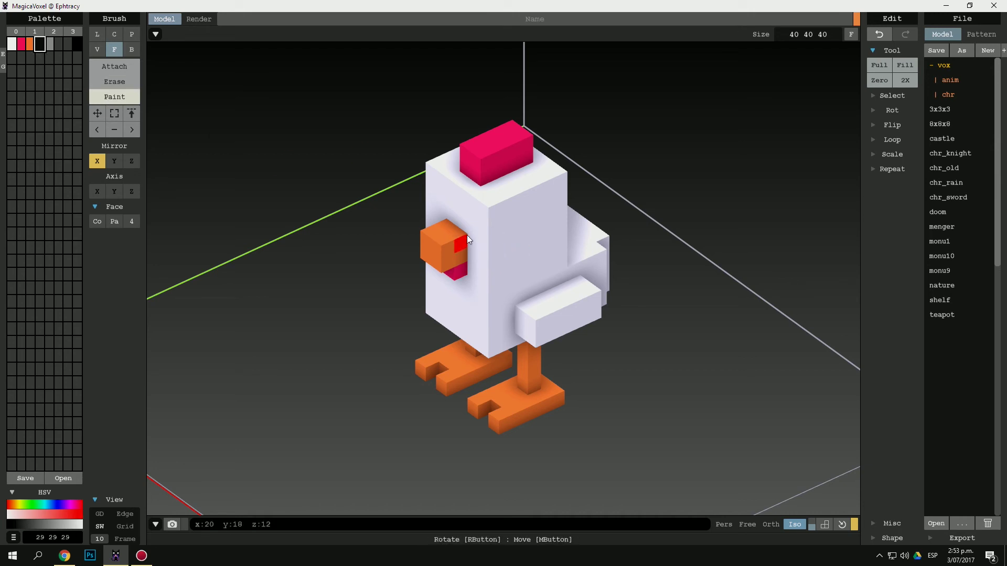
pyautogui.click(526, 233)
pyautogui.hotkey('ctrl', 'z')
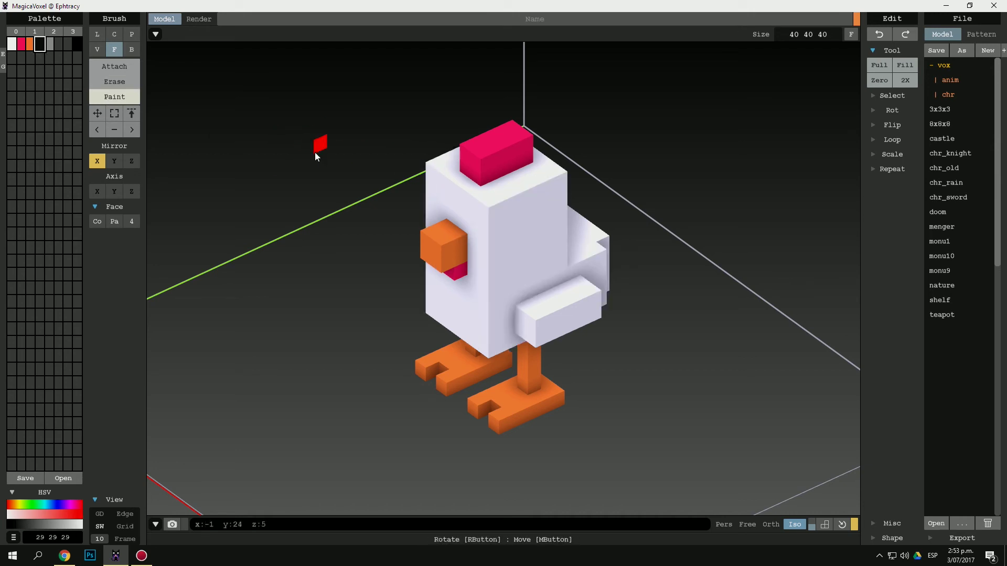
pyautogui.click(131, 49)
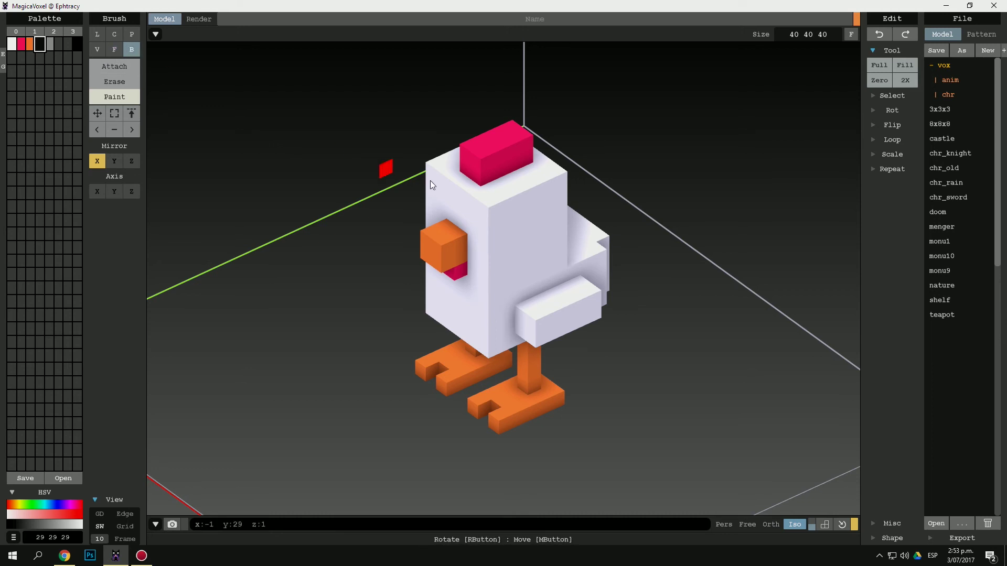
pyautogui.click(518, 220)
# - Set the palette colour beside the light grey to cyan, RGB 0 216 255
pyautogui.moveTo(659, 281)
pyautogui.mouseDown(button='right')
pyautogui.moveTo(547, 250)
pyautogui.moveTo(598, 232)
pyautogui.moveTo(476, 239)
pyautogui.moveTo(491, 248)
pyautogui.moveTo(482, 243)
pyautogui.mouseUp(button='right')
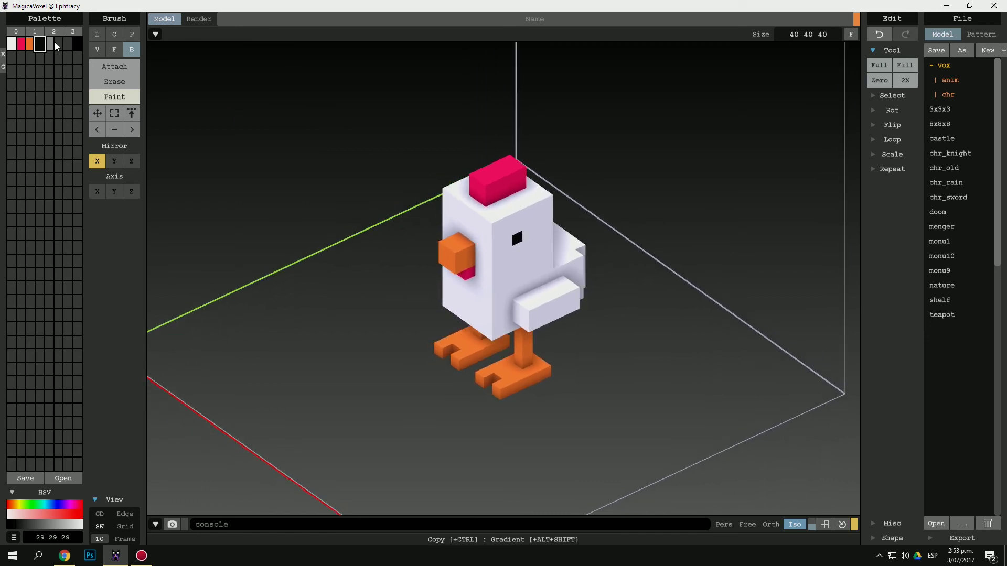
pyautogui.click(57, 45)
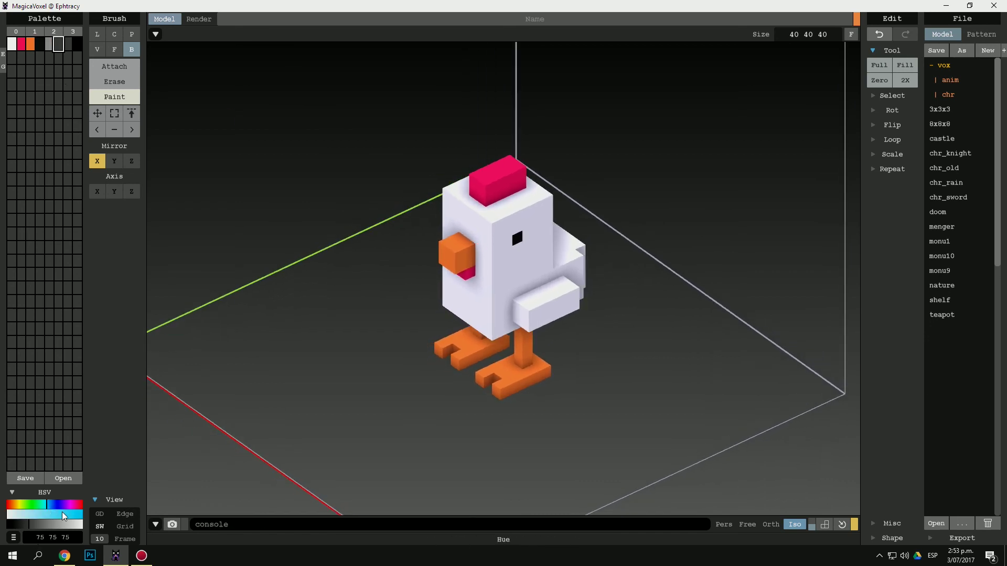
pyautogui.moveTo(62, 513); pyautogui.dragTo(103, 518)
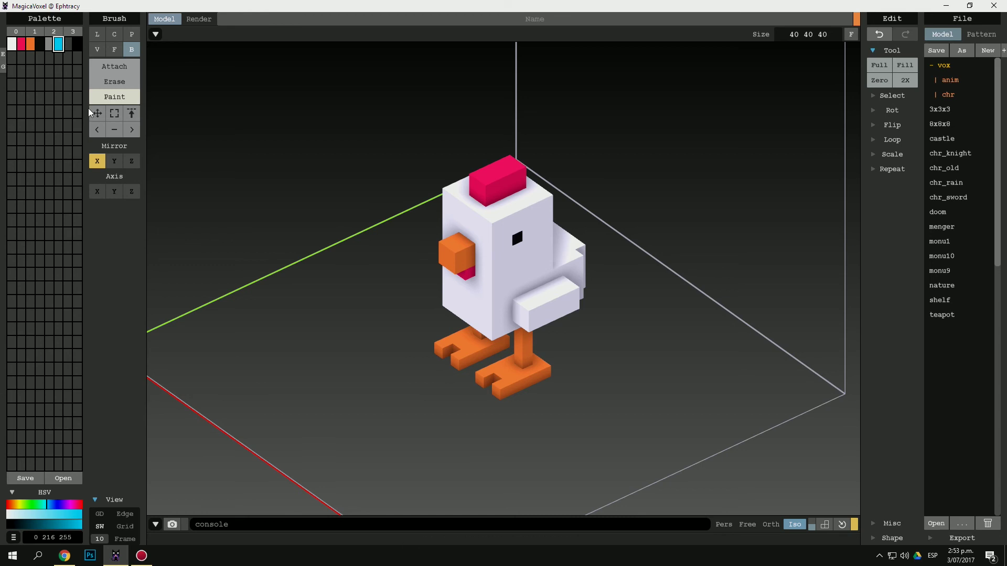
pyautogui.scroll(3, 526, 227)
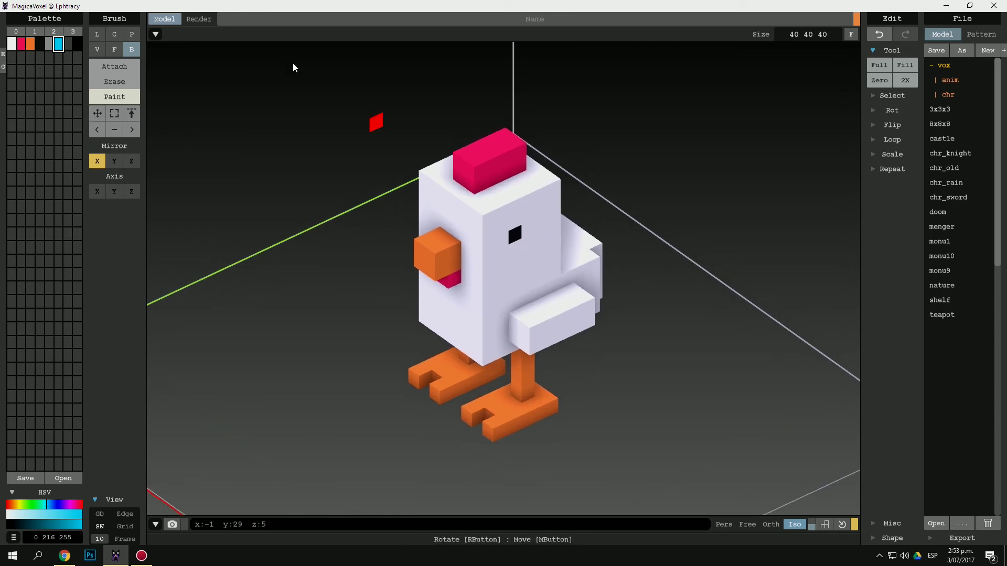
# - Switch to the renderer and frame the whole chicken in the isometric image
pyautogui.click(198, 19)
pyautogui.scroll(2, 472, 171)
pyautogui.scroll(-2, 499, 200)
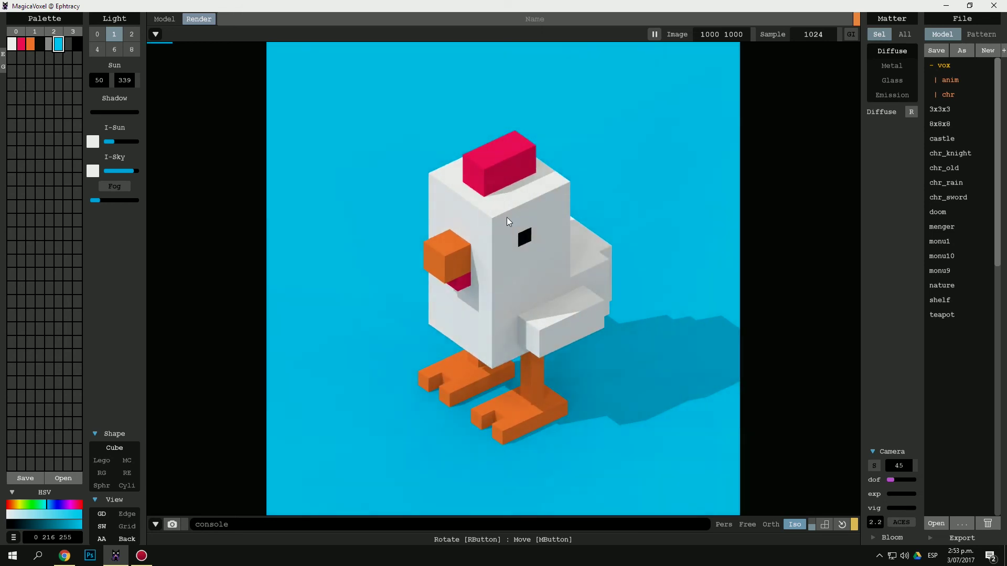
pyautogui.moveTo(512, 216); pyautogui.dragTo(514, 214, button='middle')
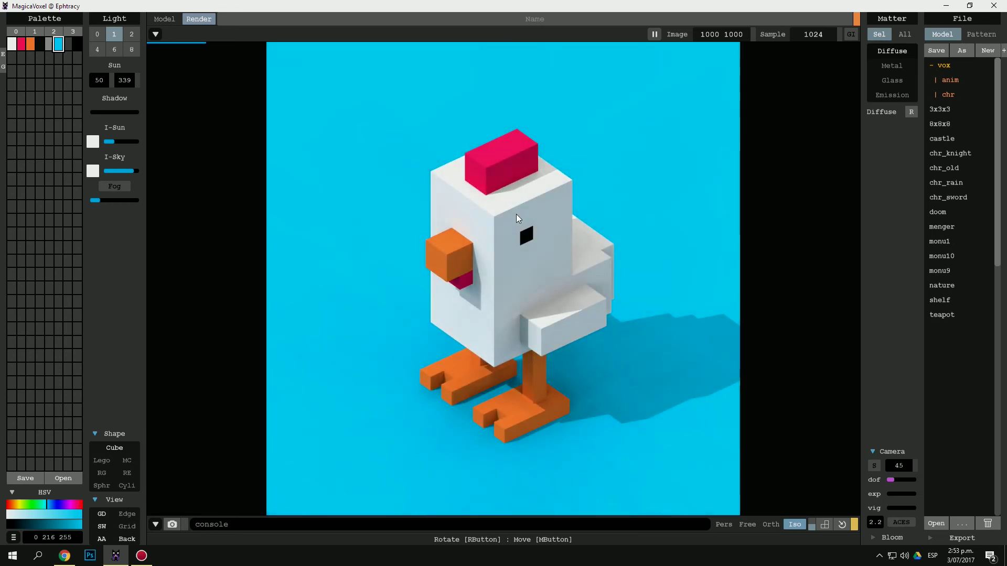
# - Set the render image size to 1500 by 1500
pyautogui.click(742, 33)
pyautogui.write('1500')
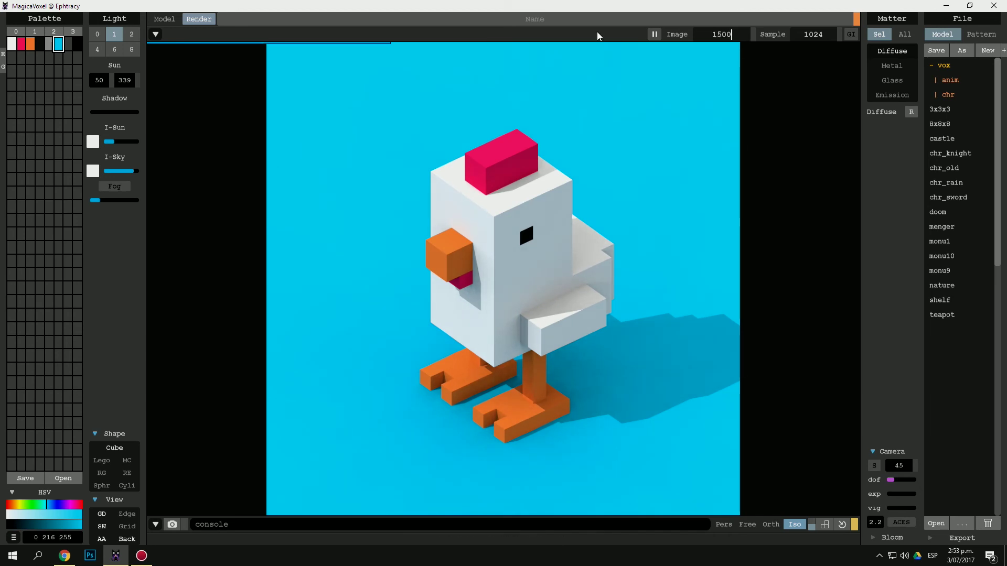
pyautogui.press('Return')
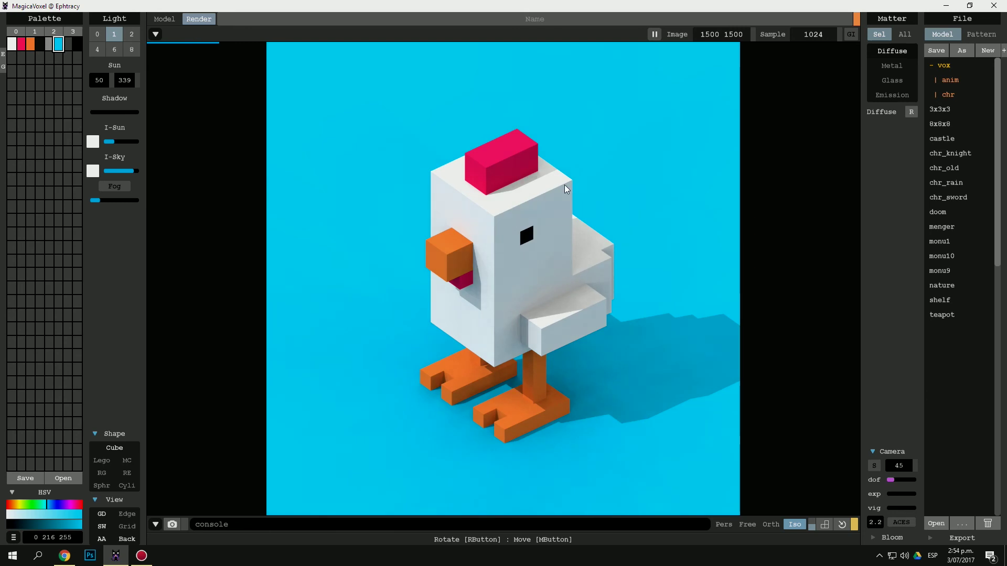
# - Set the sun's horizontal angle to 344 and recentre the chicken in the render
pyautogui.moveTo(137, 83); pyautogui.dragTo(182, 72)
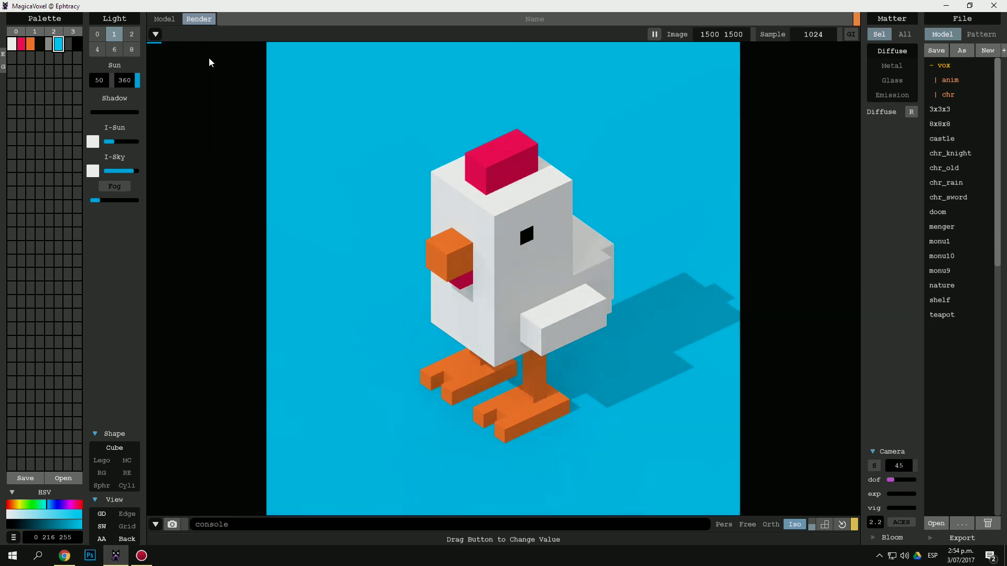
pyautogui.moveTo(209, 60); pyautogui.dragTo(213, 127)
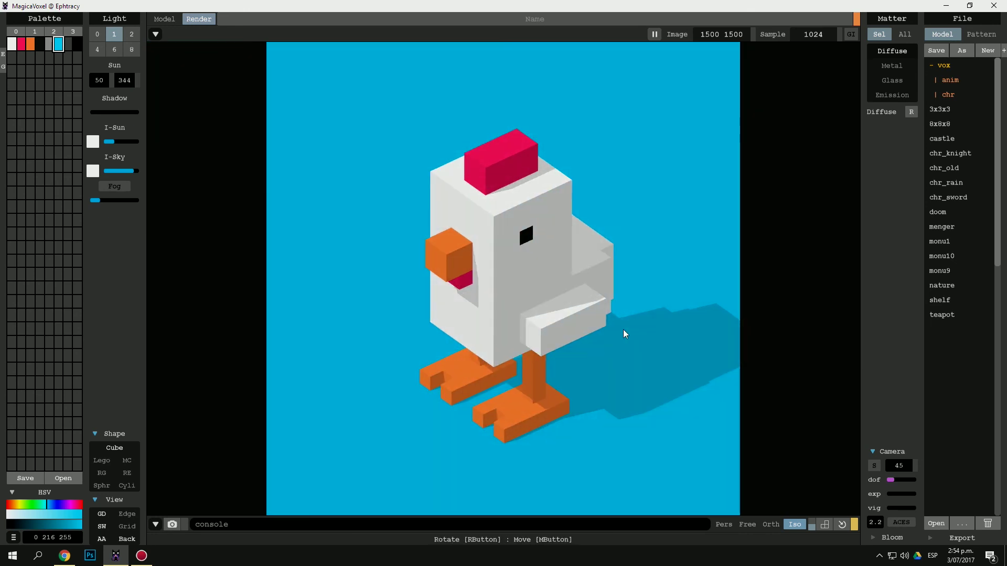
pyautogui.moveTo(624, 329); pyautogui.dragTo(619, 314, button='middle')
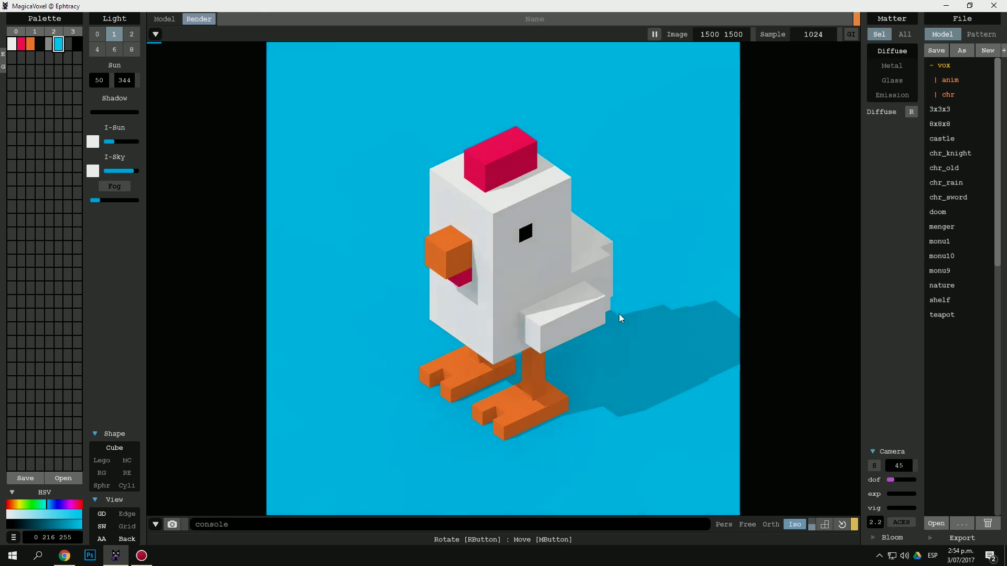